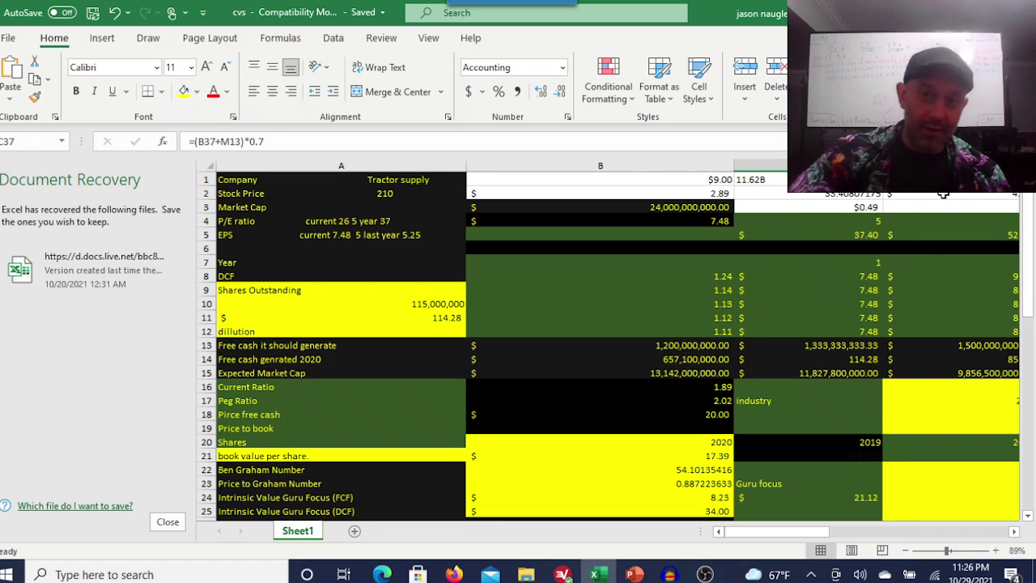
# - Bring the Excel Tractor Supply valuation spreadsheet in front of OBS Studio
pyautogui.click(945, 196)
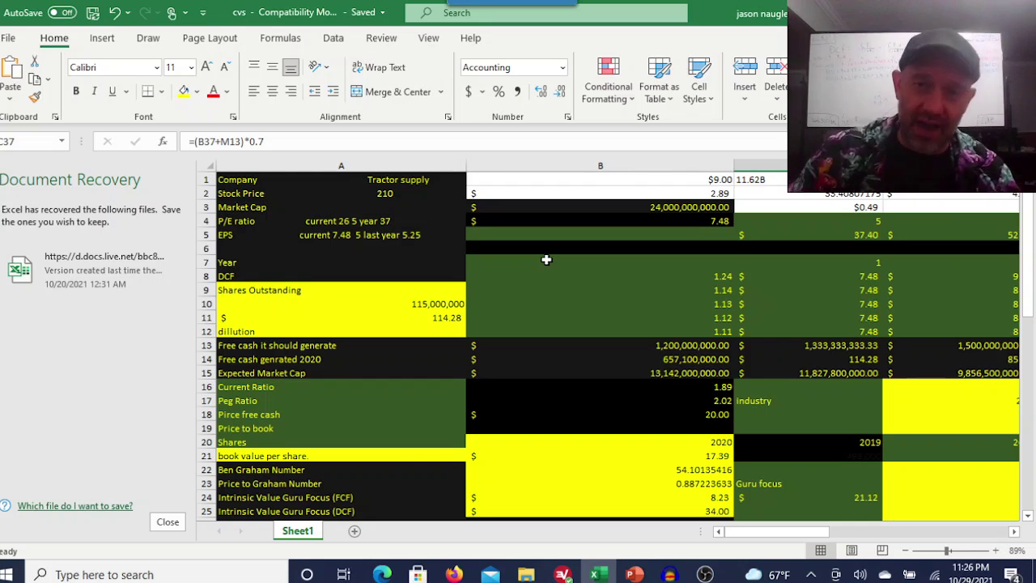
pyautogui.click(631, 206)
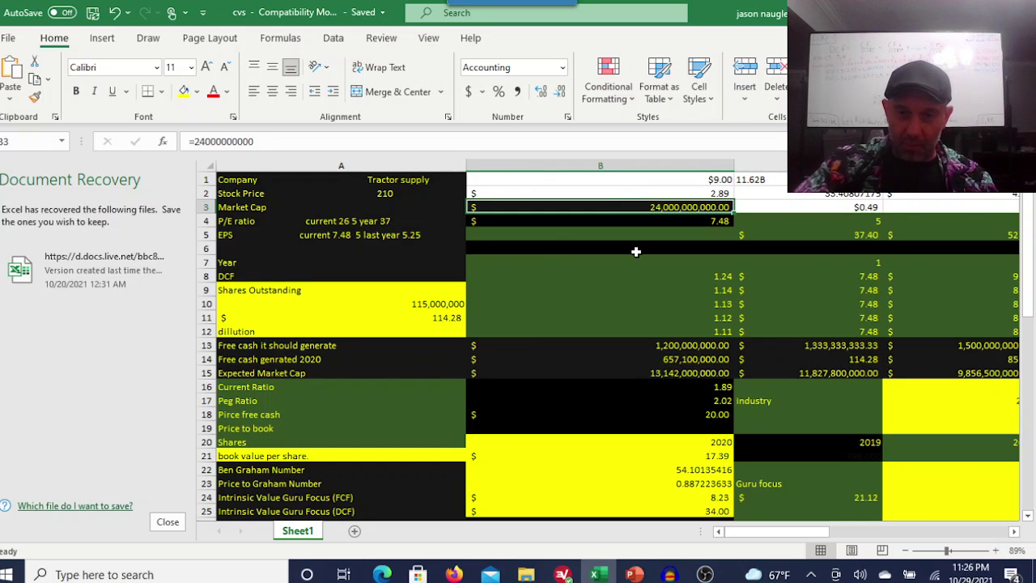
pyautogui.click(670, 346)
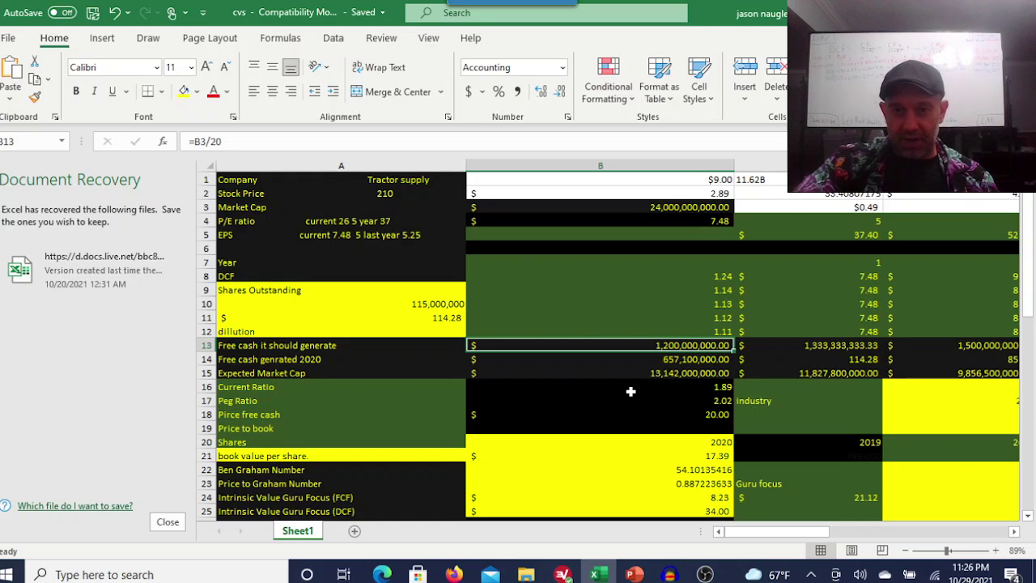
pyautogui.click(696, 360)
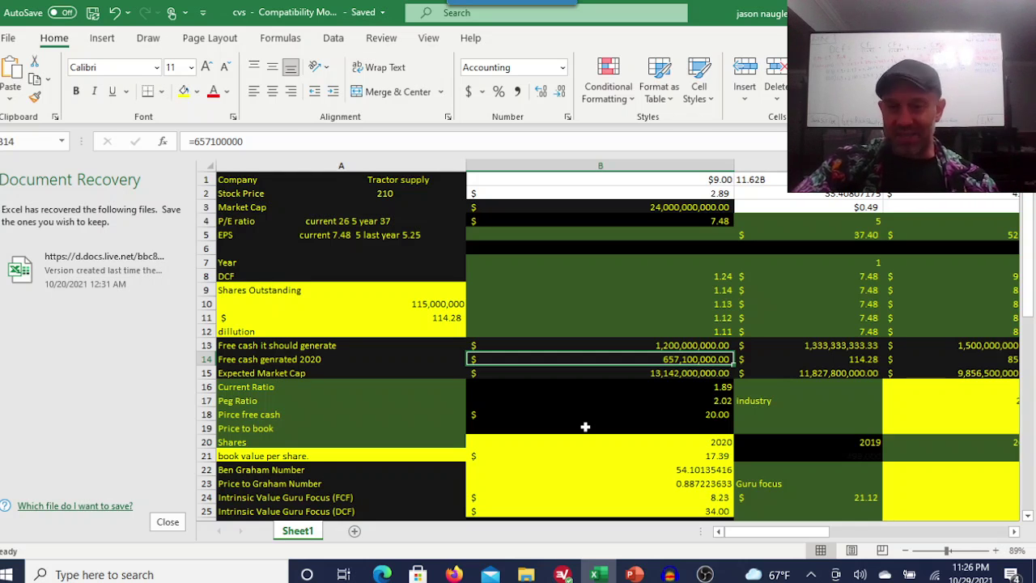
pyautogui.click(665, 373)
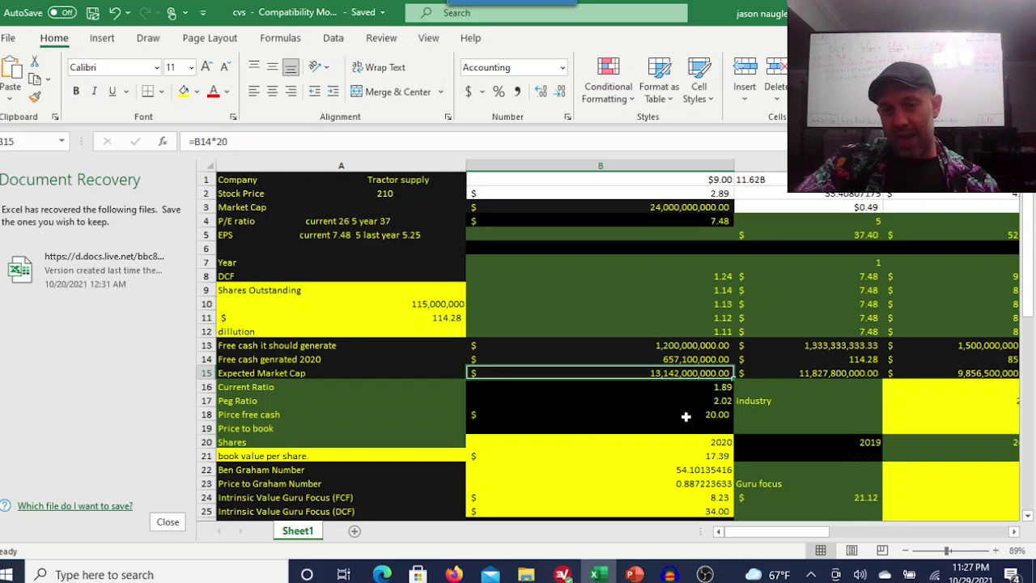
pyautogui.click(860, 361)
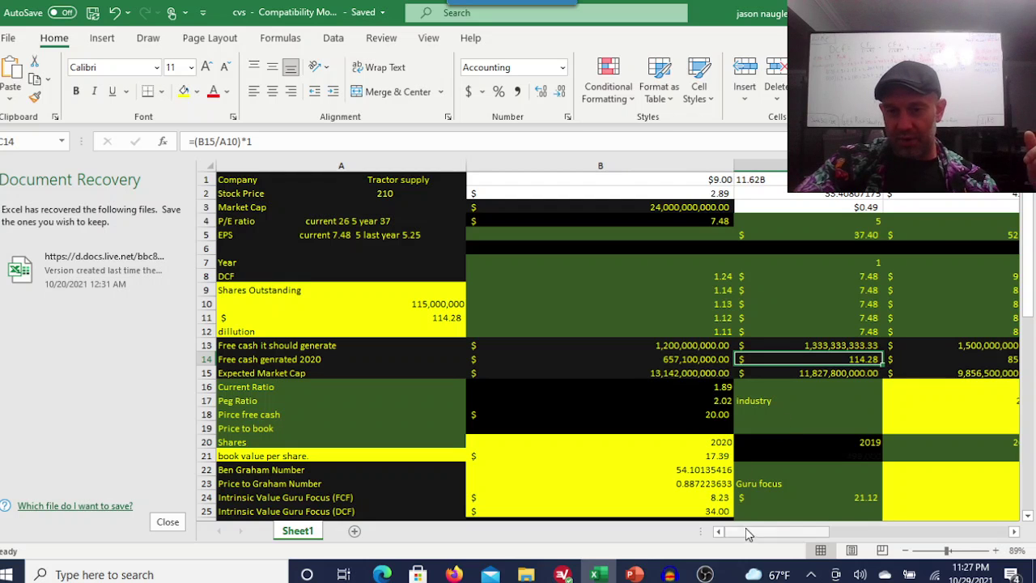
pyautogui.moveTo(747, 531); pyautogui.dragTo(757, 536)
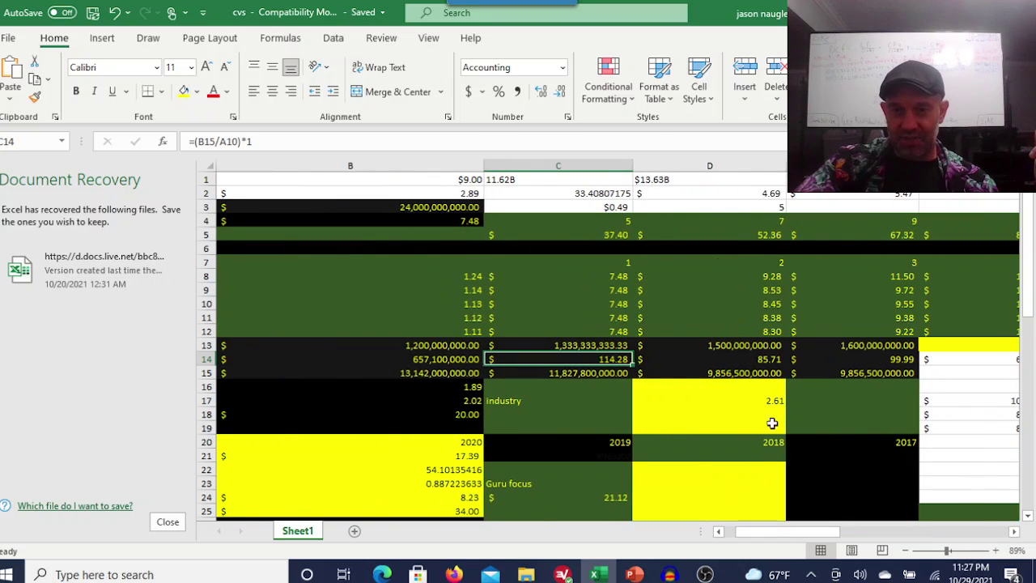
pyautogui.click(762, 359)
pyautogui.click(888, 364)
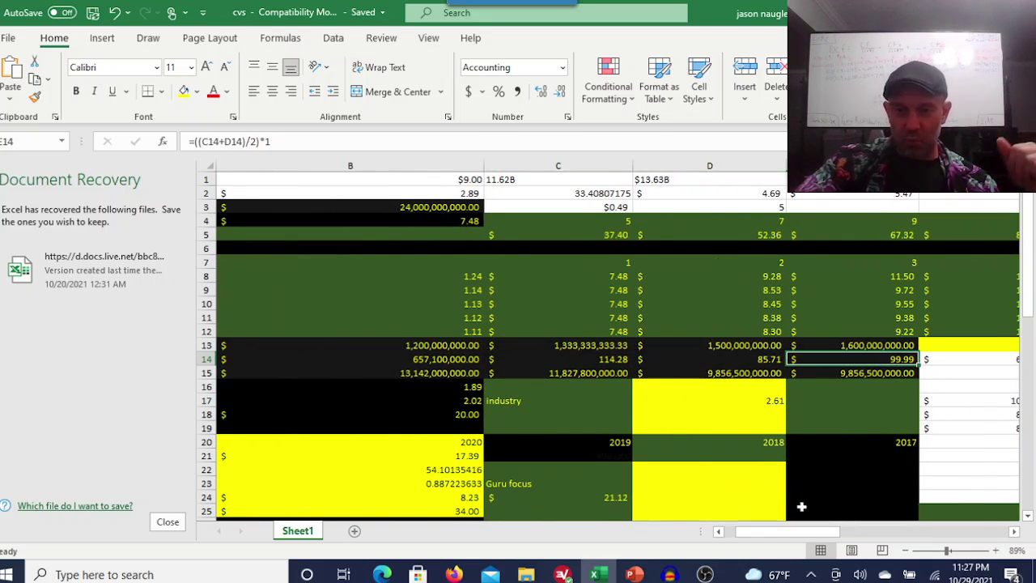
pyautogui.moveTo(801, 534); pyautogui.dragTo(795, 536)
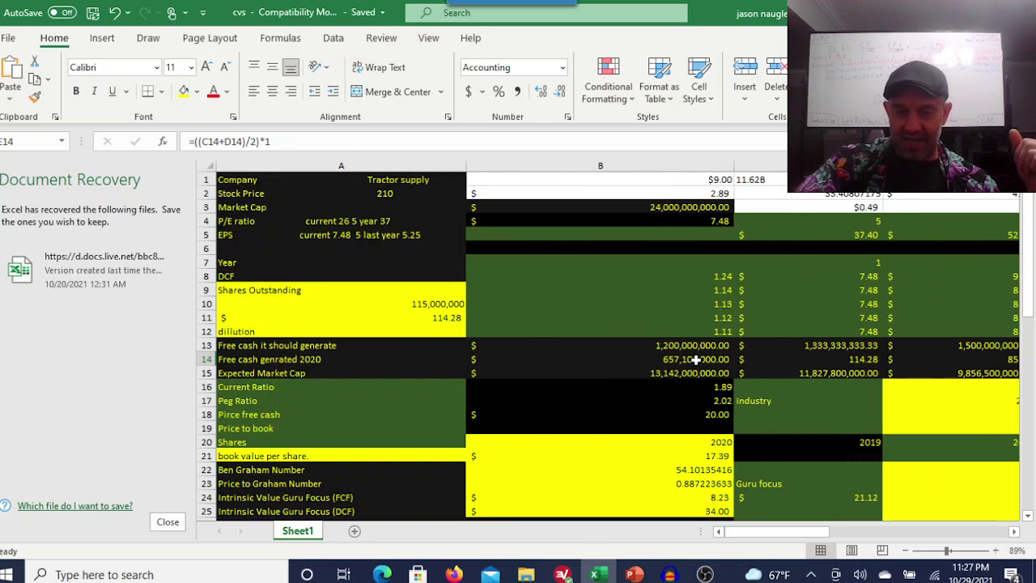
pyautogui.scroll(-6, 696, 359)
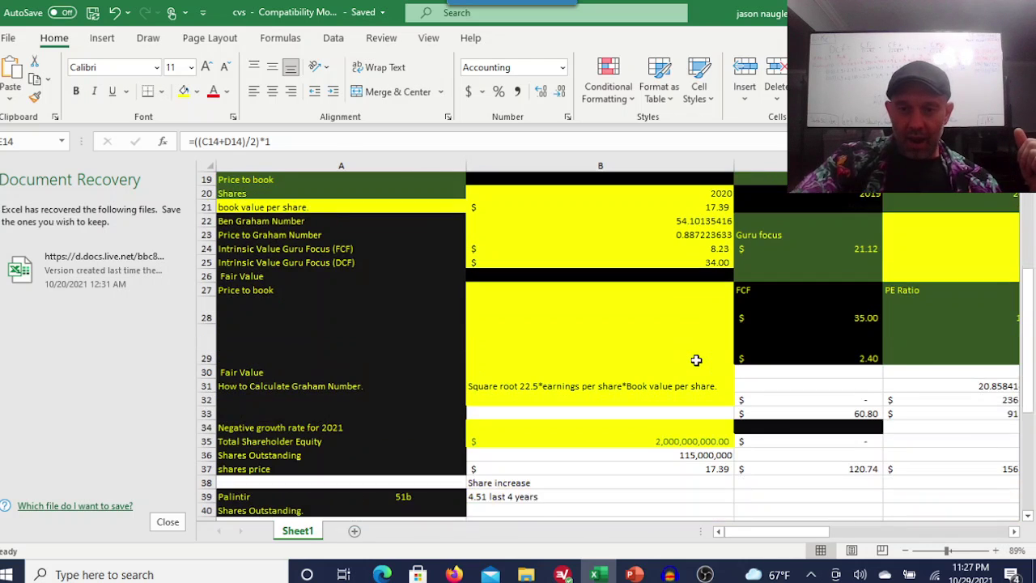
pyautogui.click(701, 441)
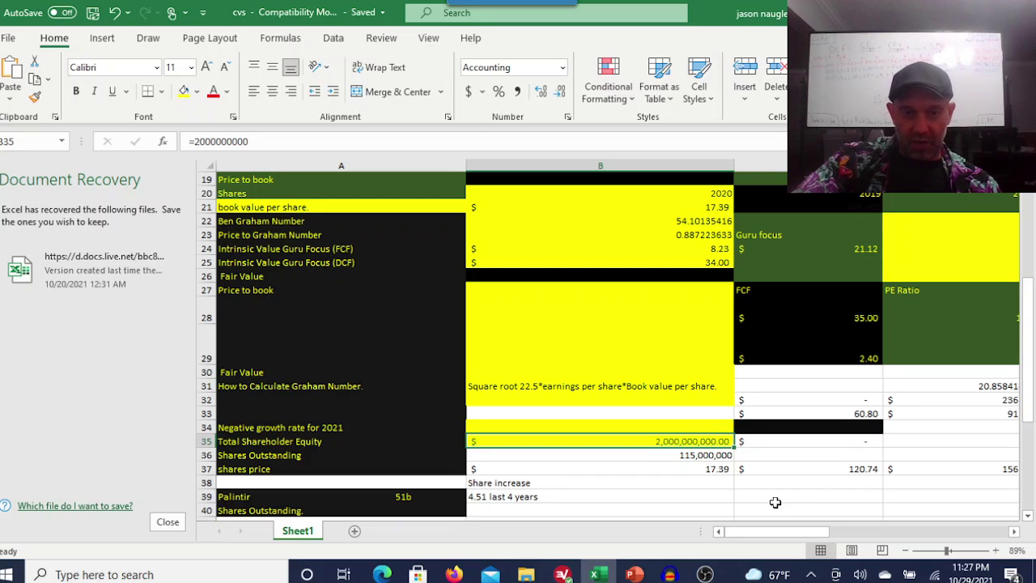
pyautogui.click(717, 454)
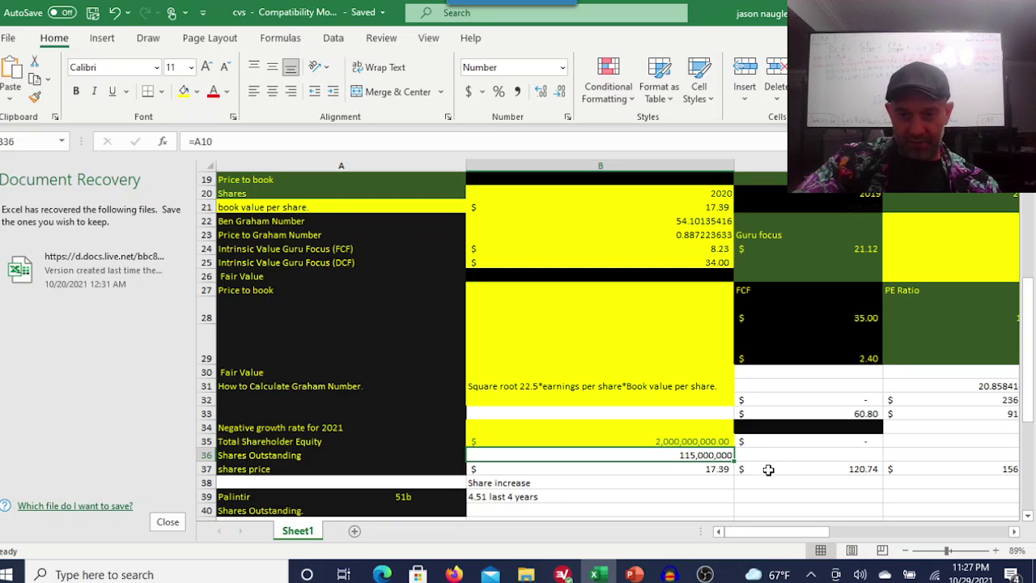
pyautogui.click(711, 471)
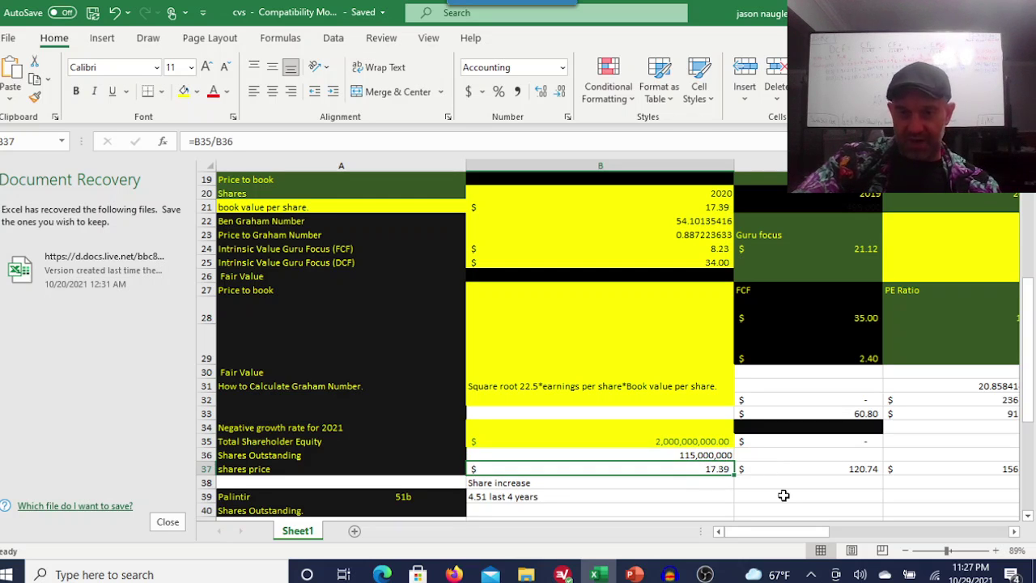
pyautogui.scroll(1, 784, 495)
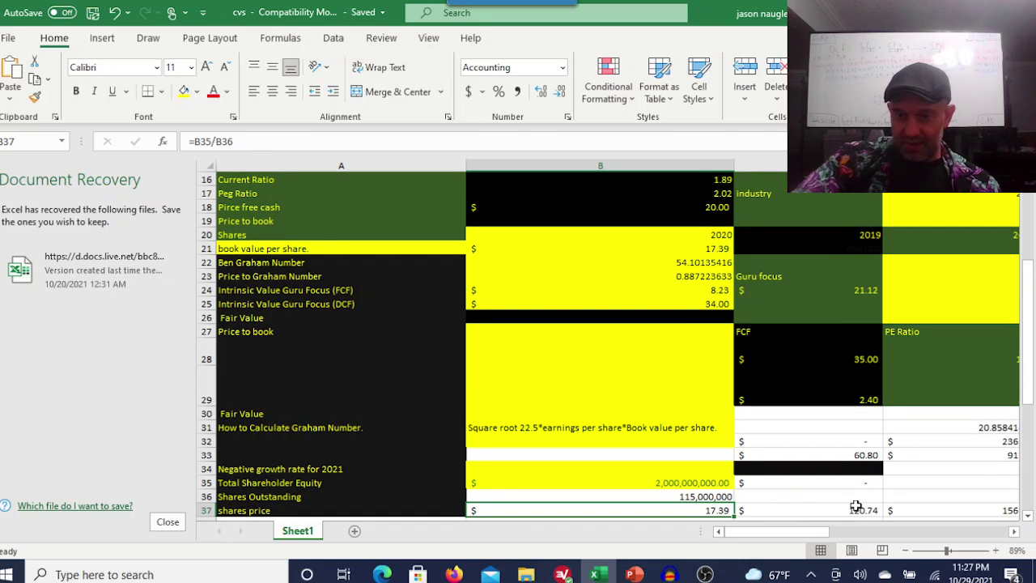
pyautogui.scroll(-1, 855, 502)
pyautogui.click(847, 472)
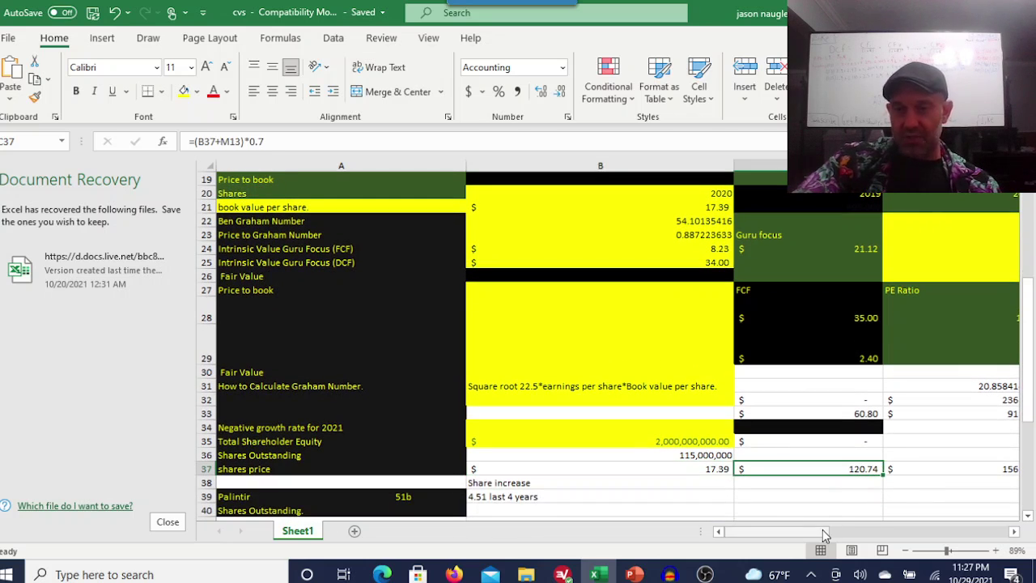
pyautogui.moveTo(822, 531); pyautogui.dragTo(825, 534)
pyautogui.click(771, 469)
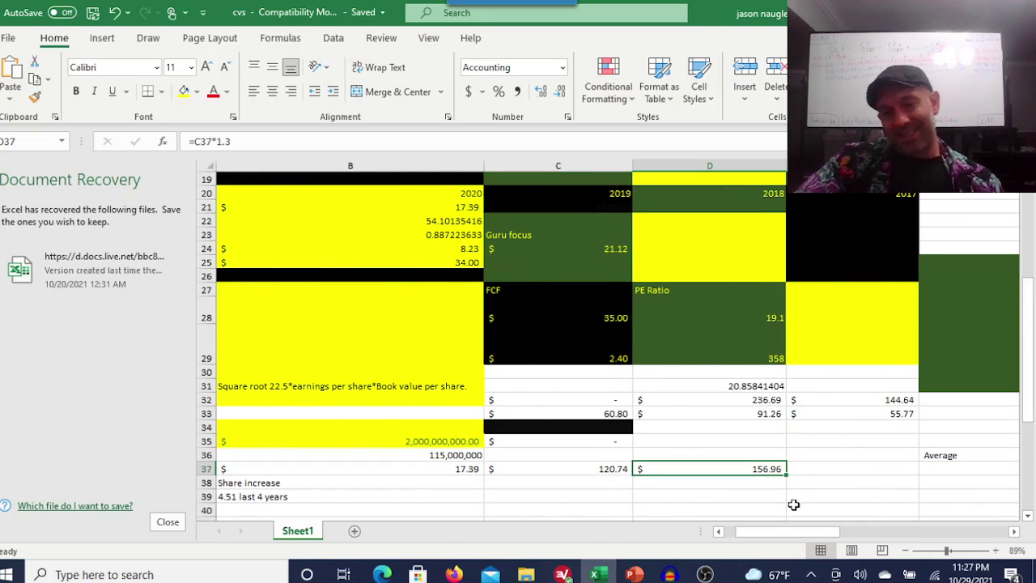
pyautogui.moveTo(777, 534); pyautogui.dragTo(738, 534)
pyautogui.scroll(5, 721, 456)
pyautogui.scroll(1, 721, 456)
pyautogui.click(383, 206)
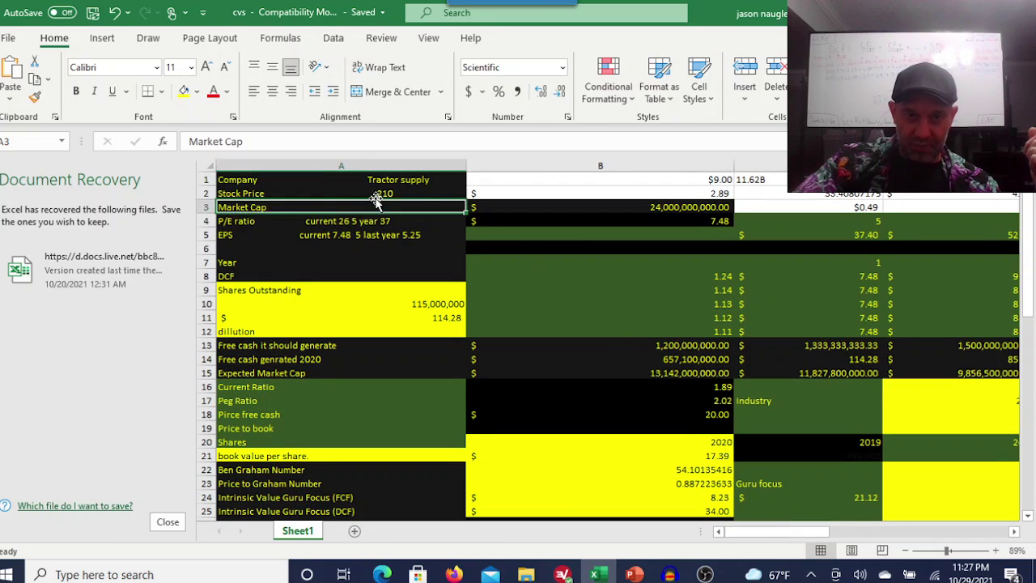
pyautogui.click(382, 194)
pyautogui.click(340, 221)
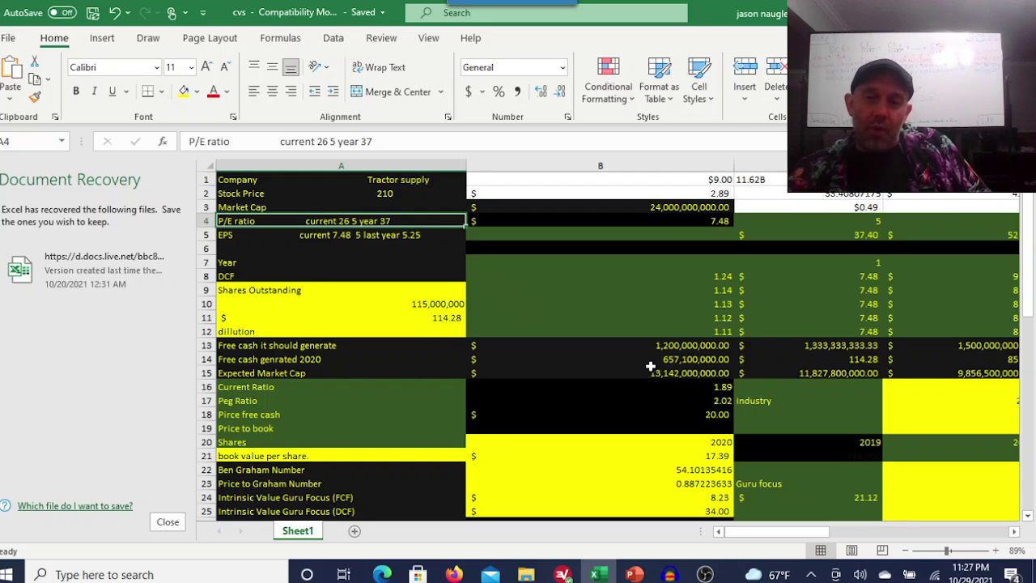
pyautogui.click(717, 342)
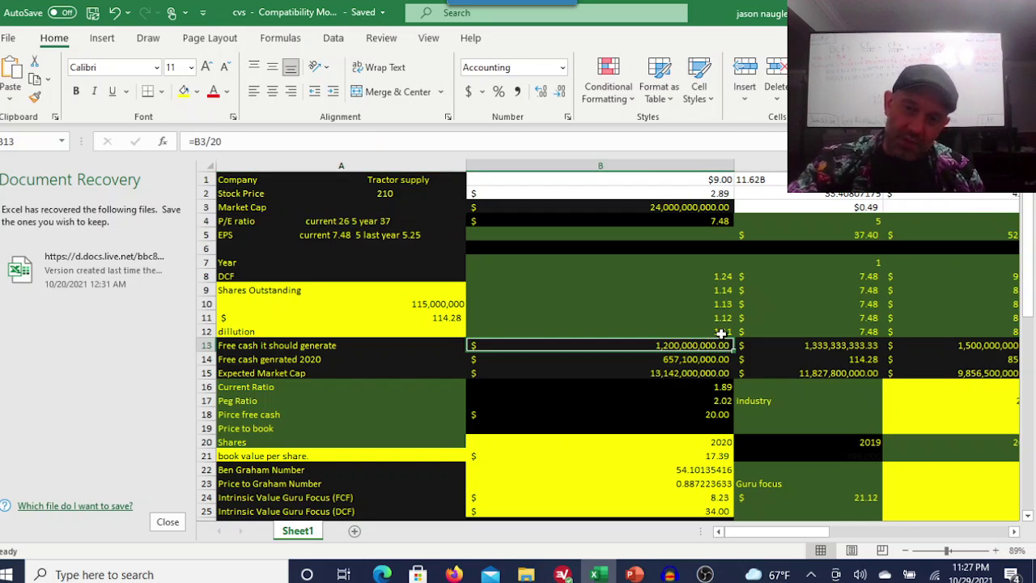
pyautogui.click(721, 333)
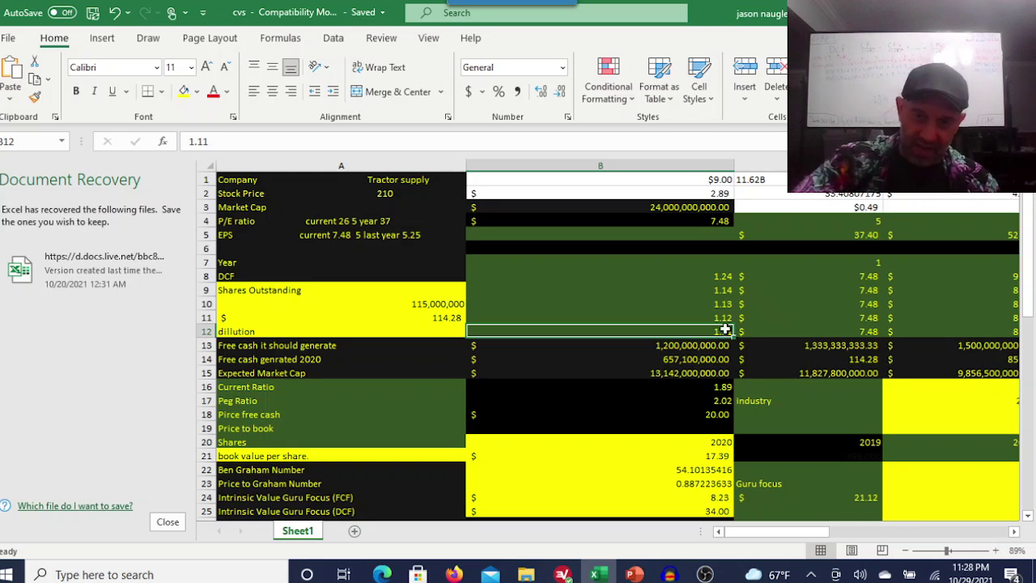
pyautogui.click(723, 288)
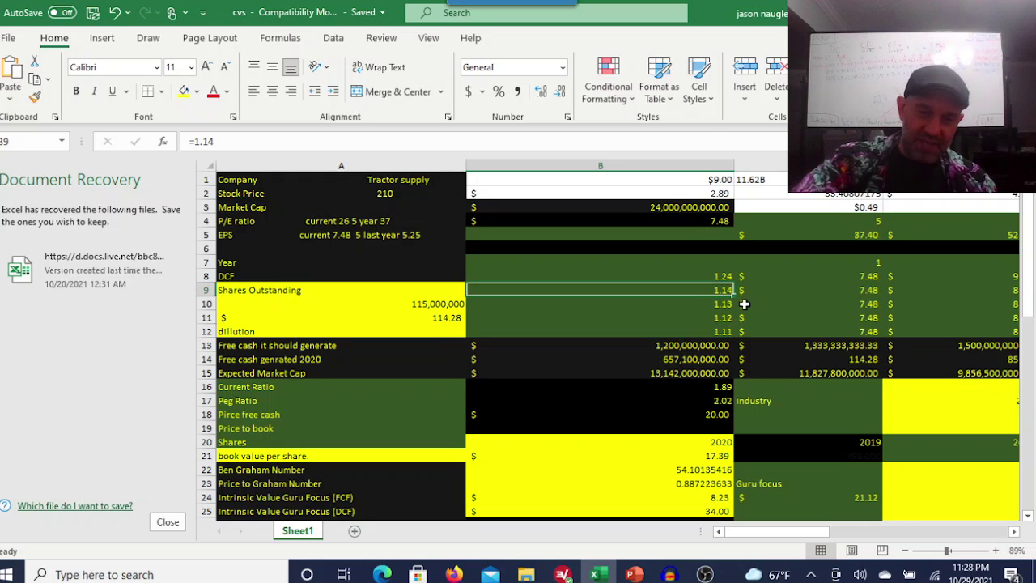
pyautogui.click(721, 277)
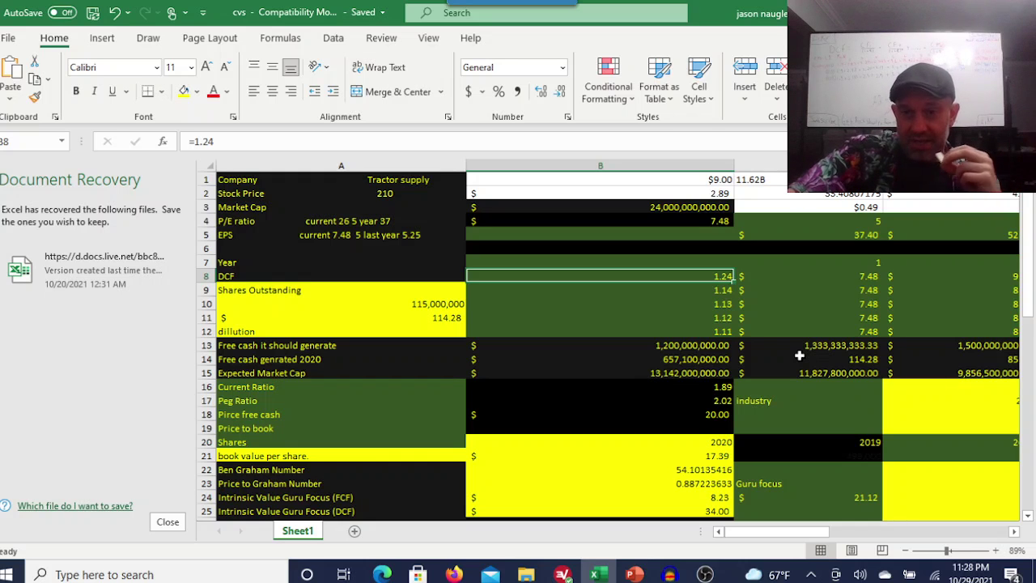
pyautogui.moveTo(800, 534); pyautogui.dragTo(921, 531)
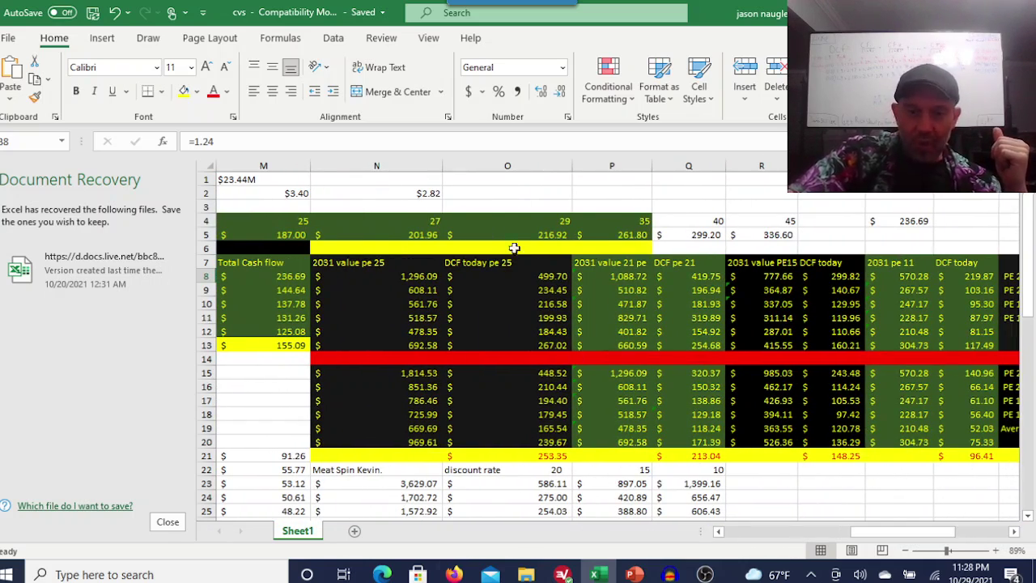
pyautogui.click(555, 293)
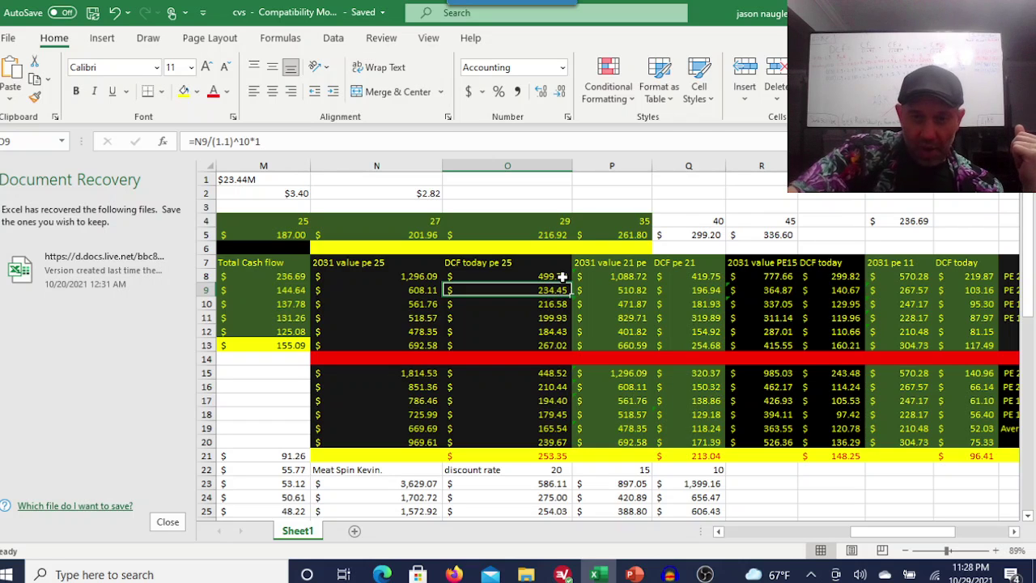
pyautogui.click(562, 277)
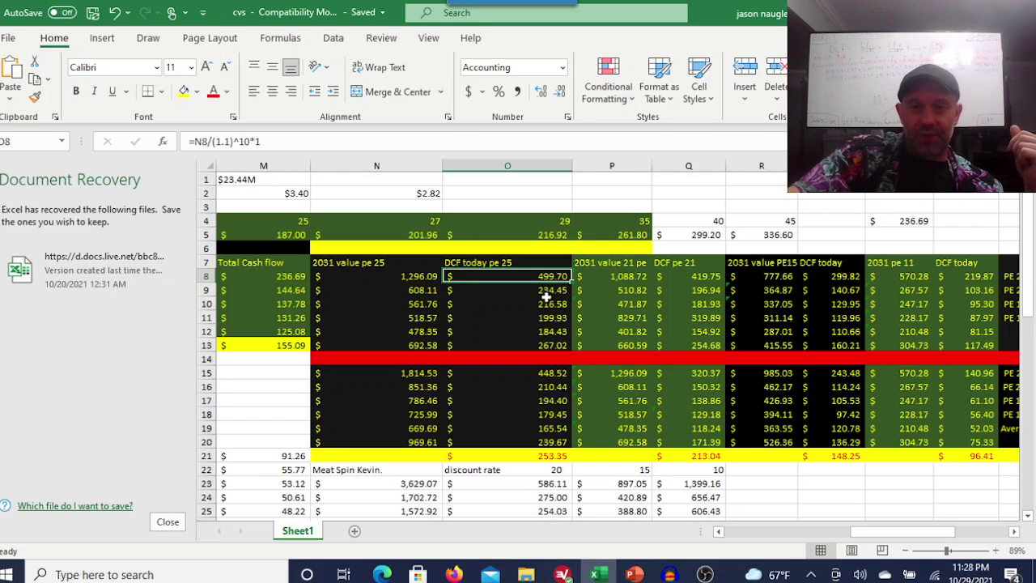
pyautogui.click(547, 291)
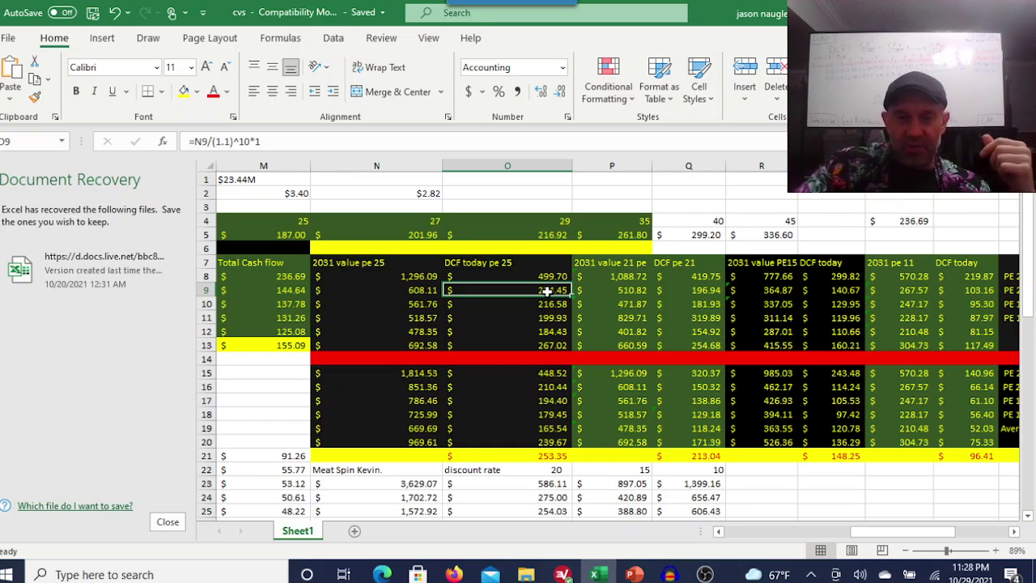
pyautogui.click(552, 333)
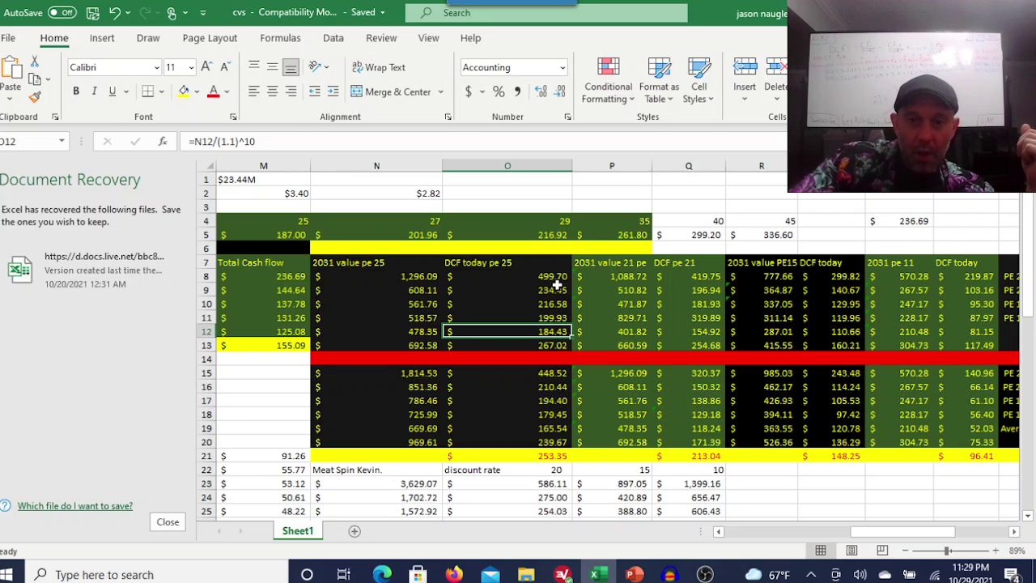
pyautogui.click(557, 289)
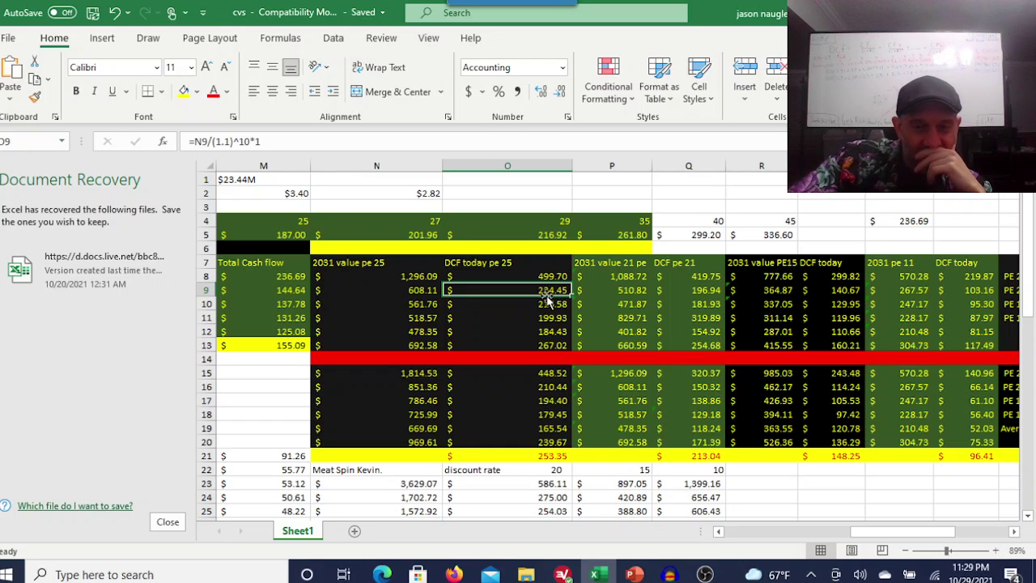
pyautogui.moveTo(882, 535)
pyautogui.mouseDown()
pyautogui.moveTo(829, 532)
pyautogui.moveTo(887, 537)
pyautogui.mouseUp()
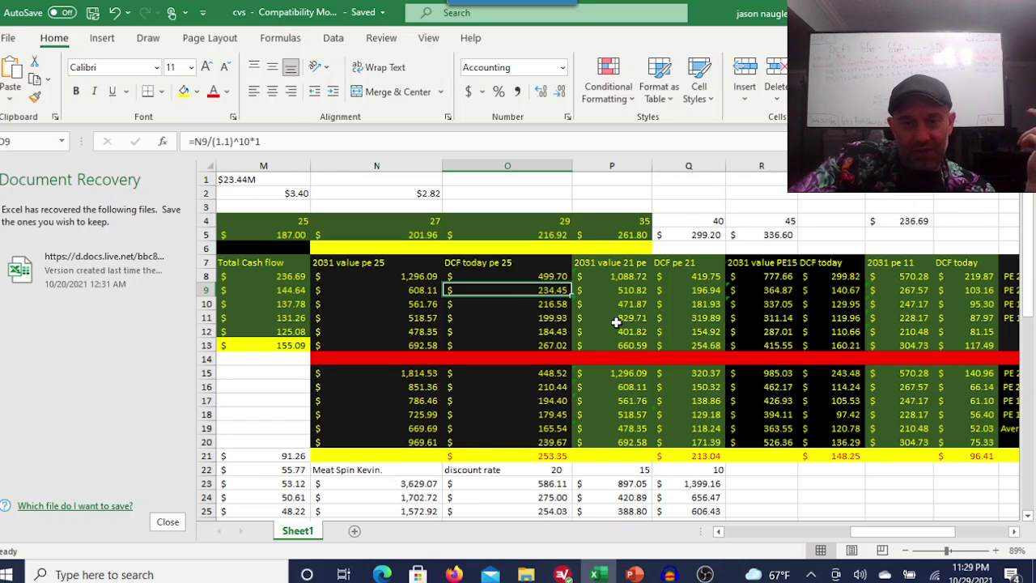
pyautogui.click(550, 302)
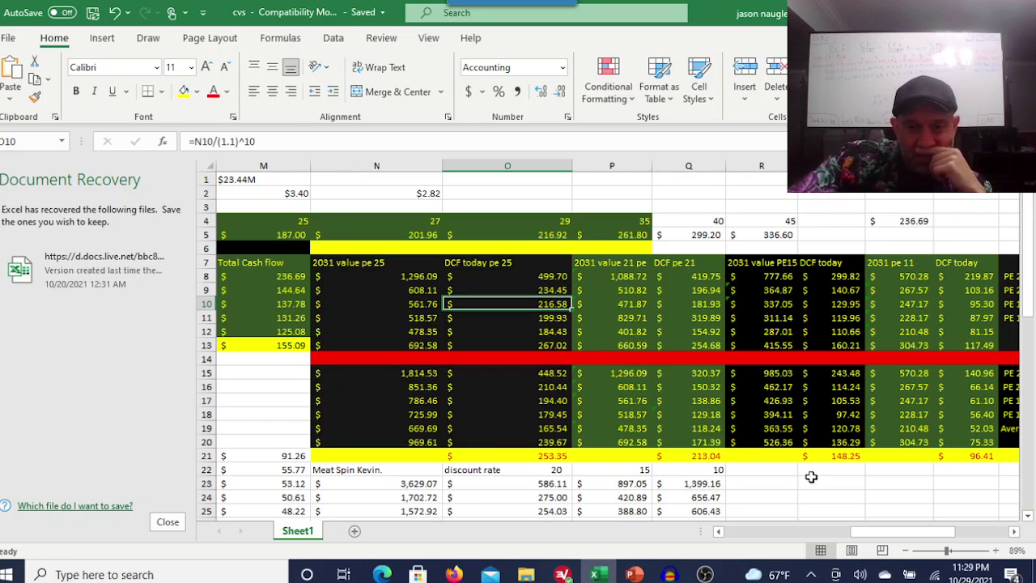
pyautogui.moveTo(867, 534); pyautogui.dragTo(902, 534)
pyautogui.click(615, 331)
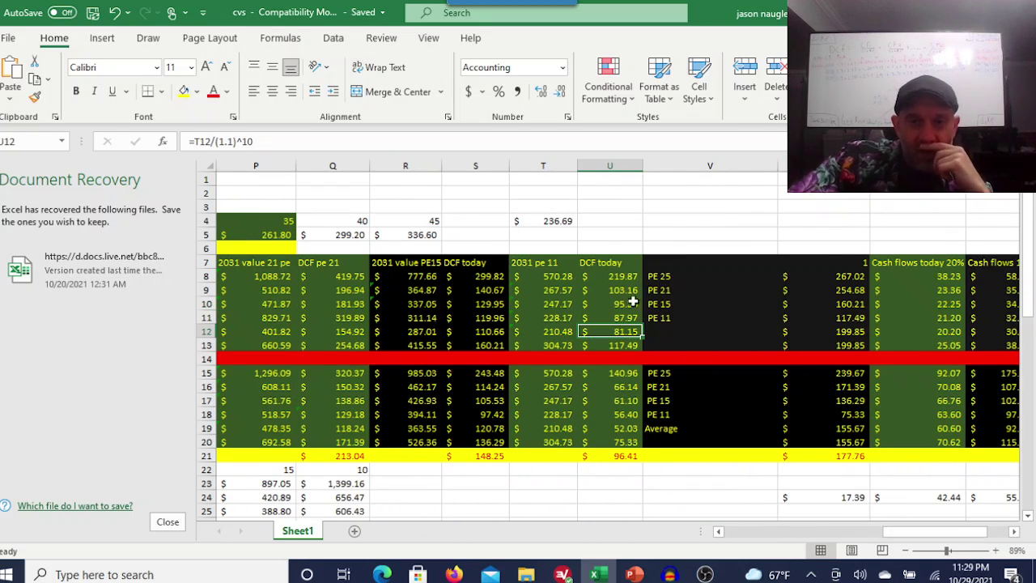
pyautogui.click(623, 277)
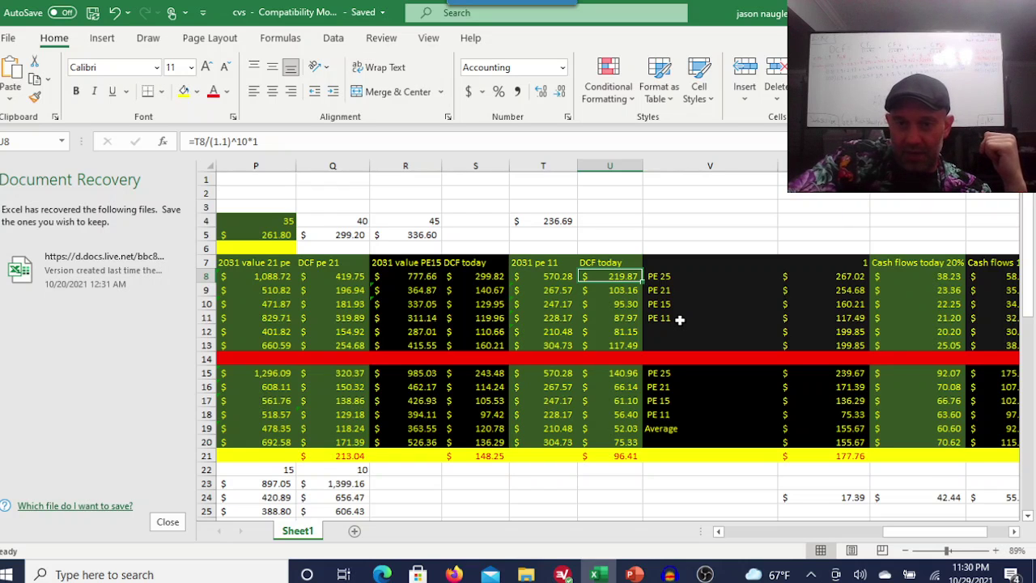
pyautogui.click(850, 278)
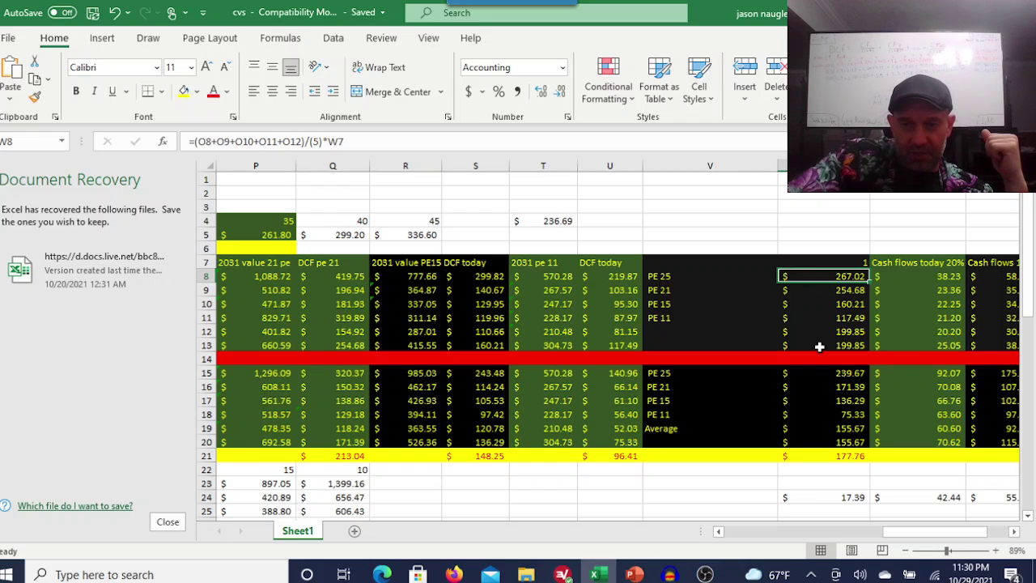
pyautogui.click(851, 318)
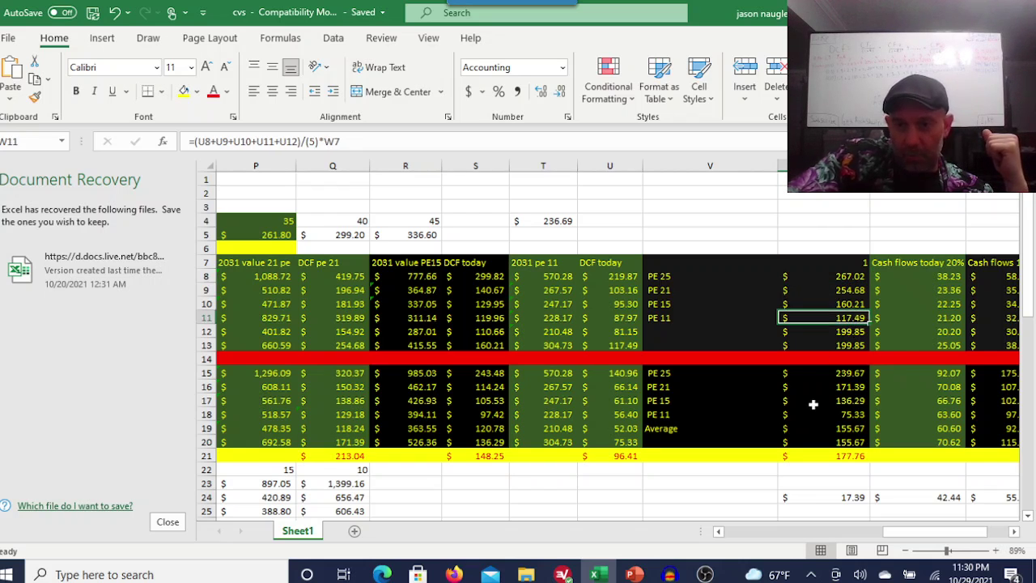
pyautogui.click(857, 346)
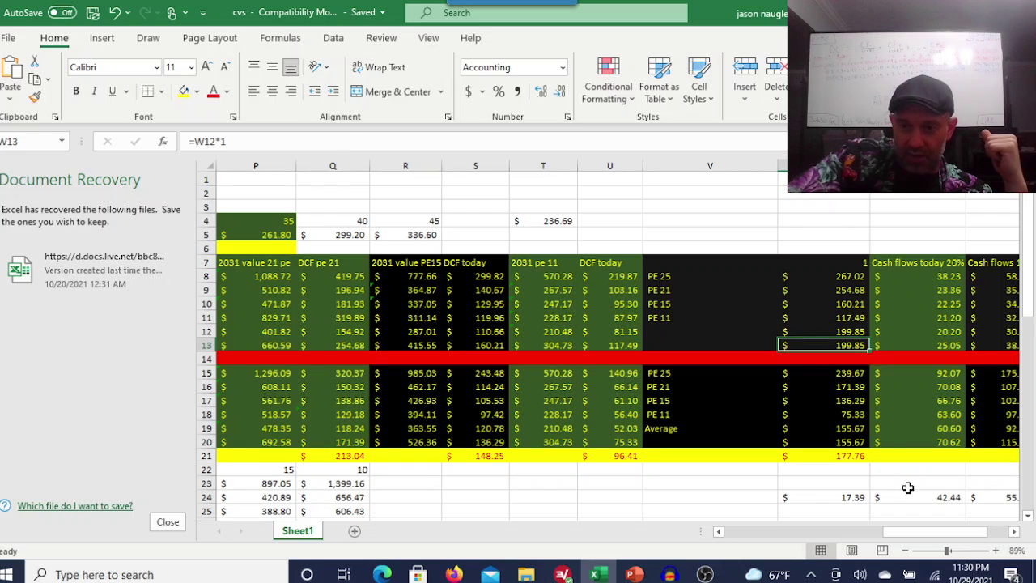
pyautogui.click(847, 373)
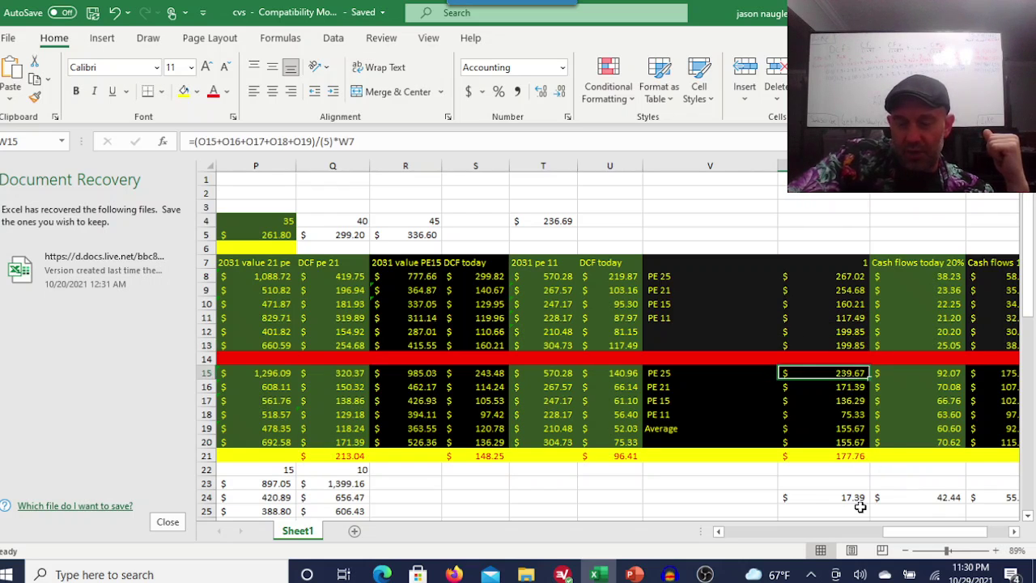
pyautogui.click(847, 414)
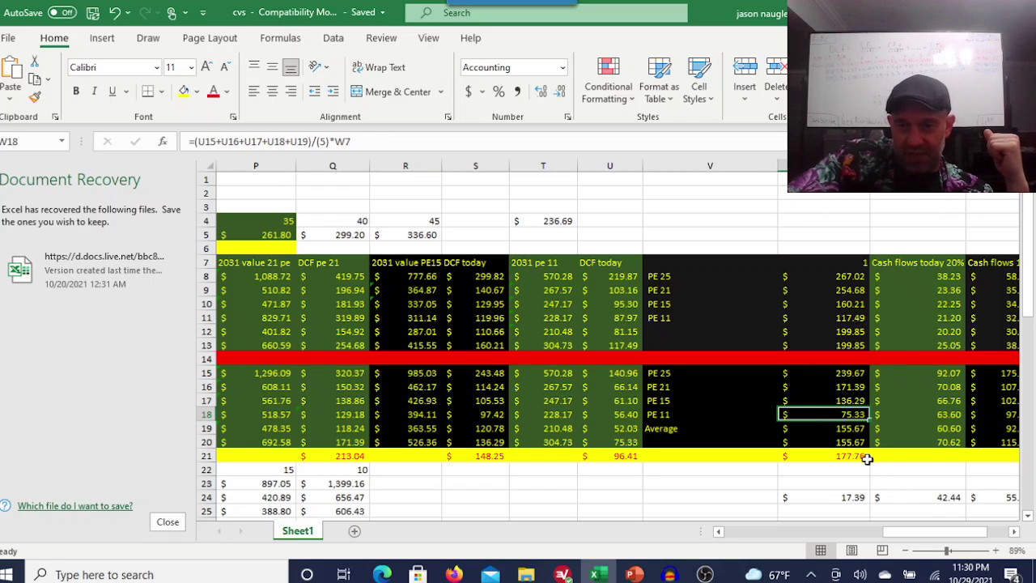
pyautogui.click(848, 456)
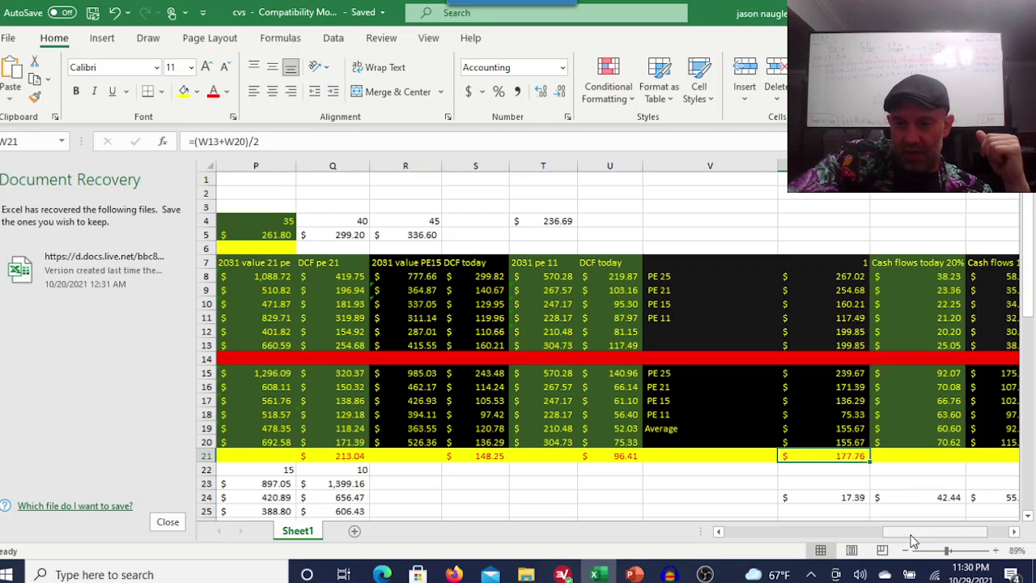
pyautogui.moveTo(914, 536); pyautogui.dragTo(936, 537)
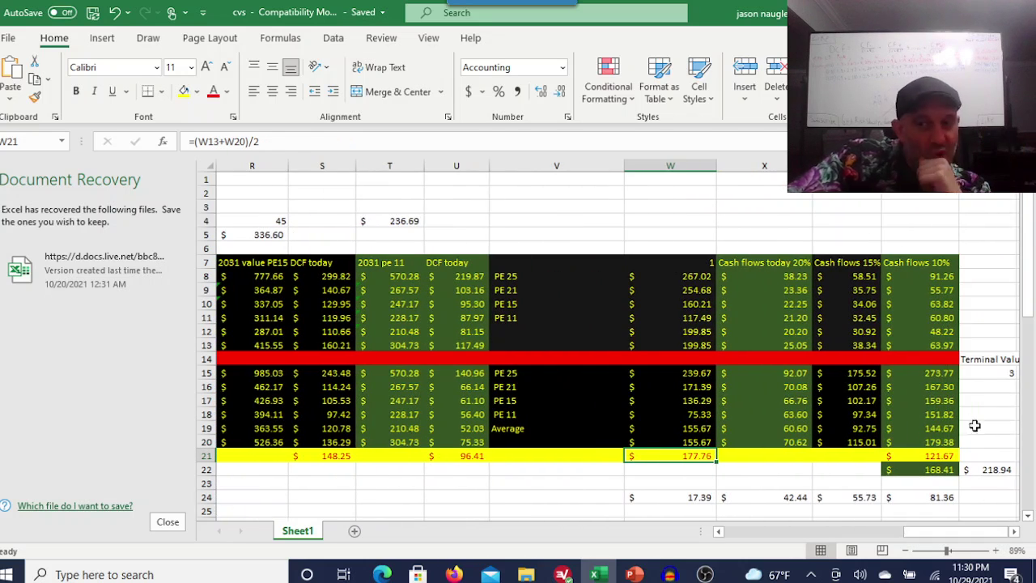
pyautogui.click(950, 455)
pyautogui.click(941, 386)
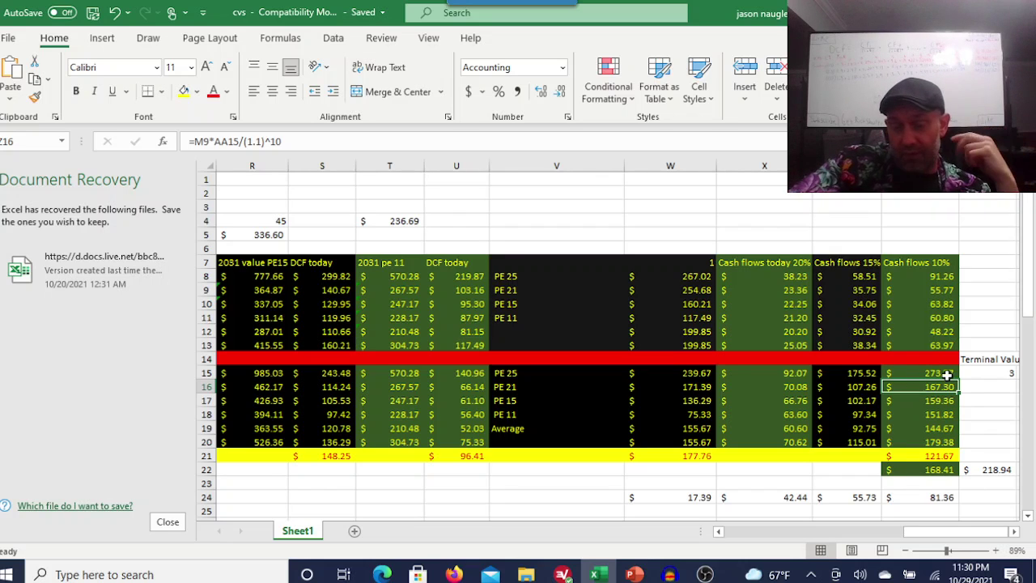
pyautogui.click(937, 372)
pyautogui.click(939, 428)
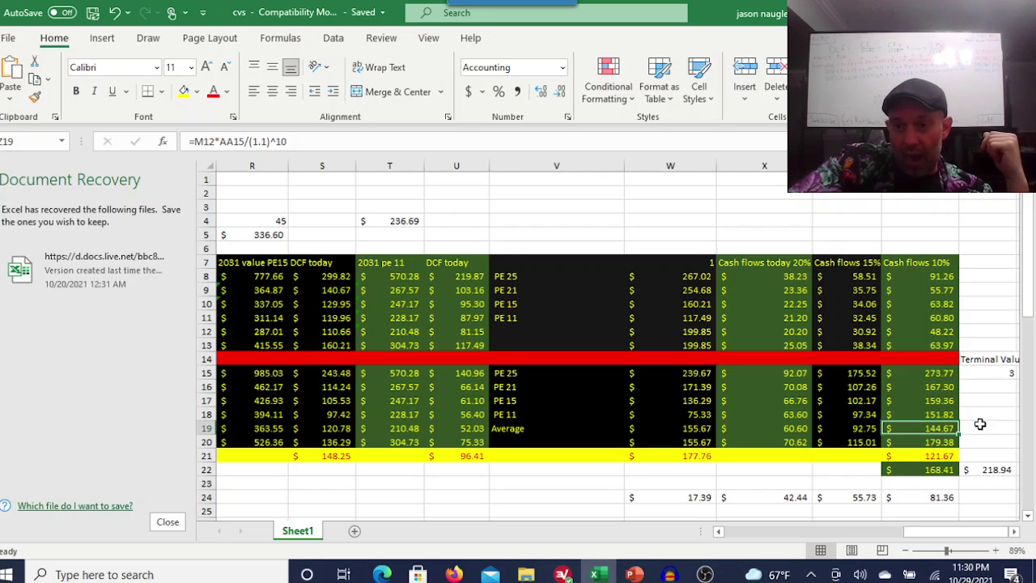
pyautogui.click(940, 455)
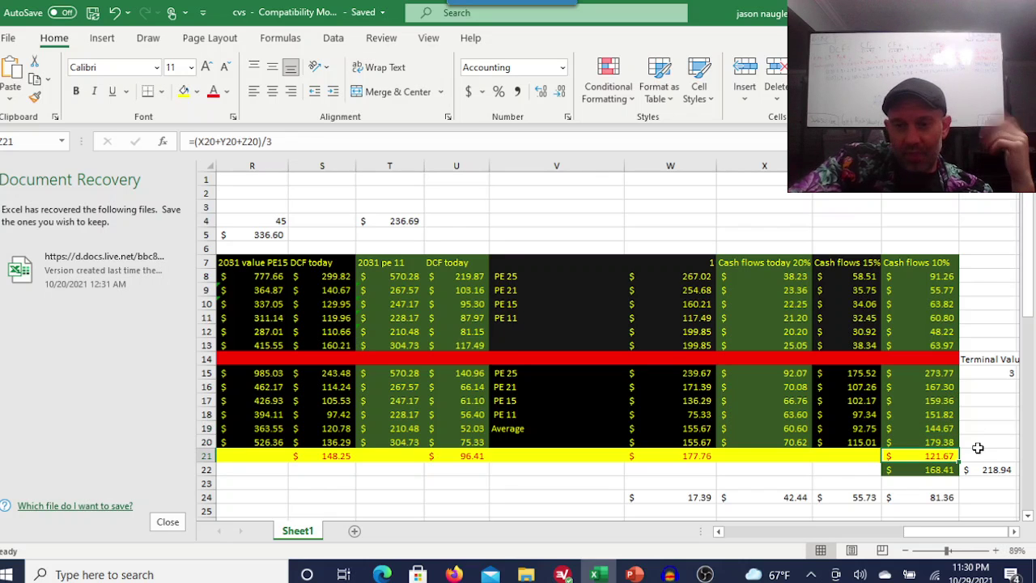
pyautogui.click(929, 467)
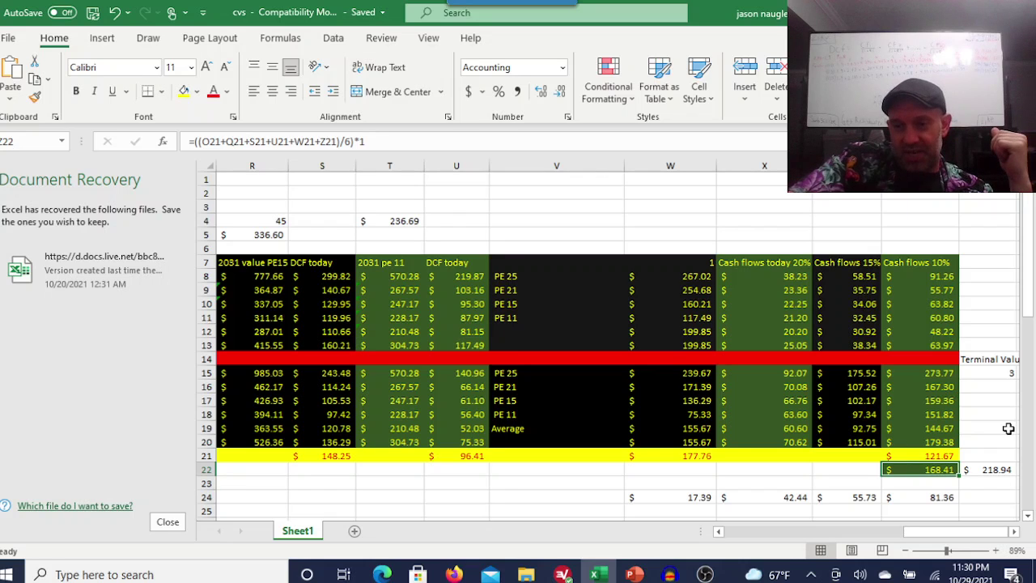
pyautogui.click(997, 470)
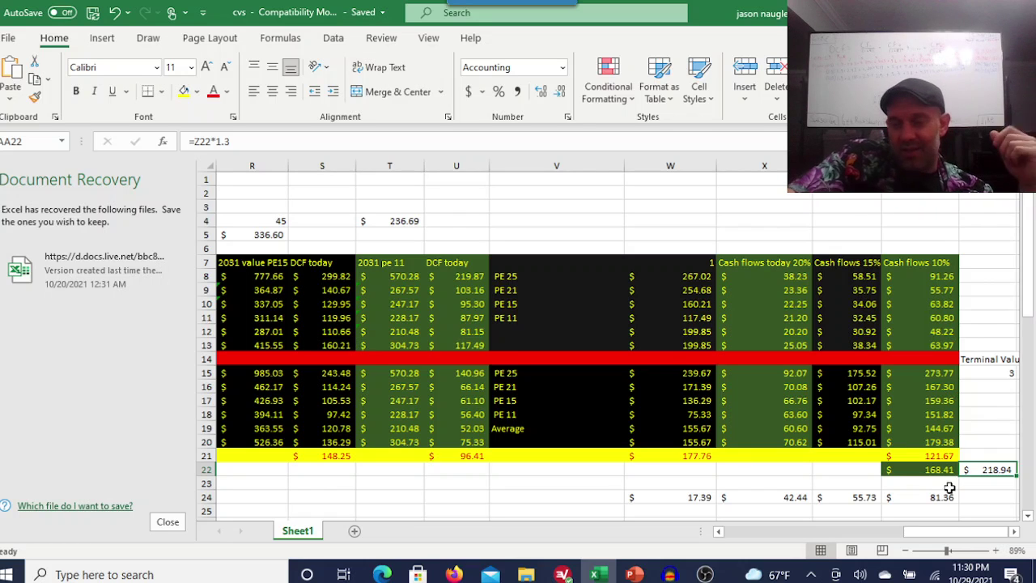
pyautogui.moveTo(952, 532); pyautogui.dragTo(812, 532)
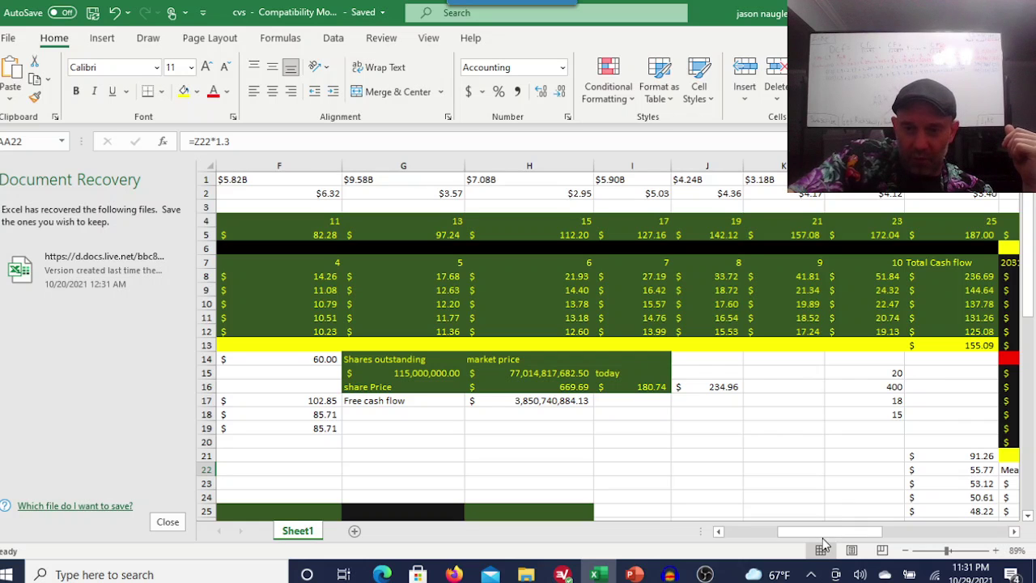
pyautogui.moveTo(823, 531); pyautogui.dragTo(813, 532)
pyautogui.click(682, 375)
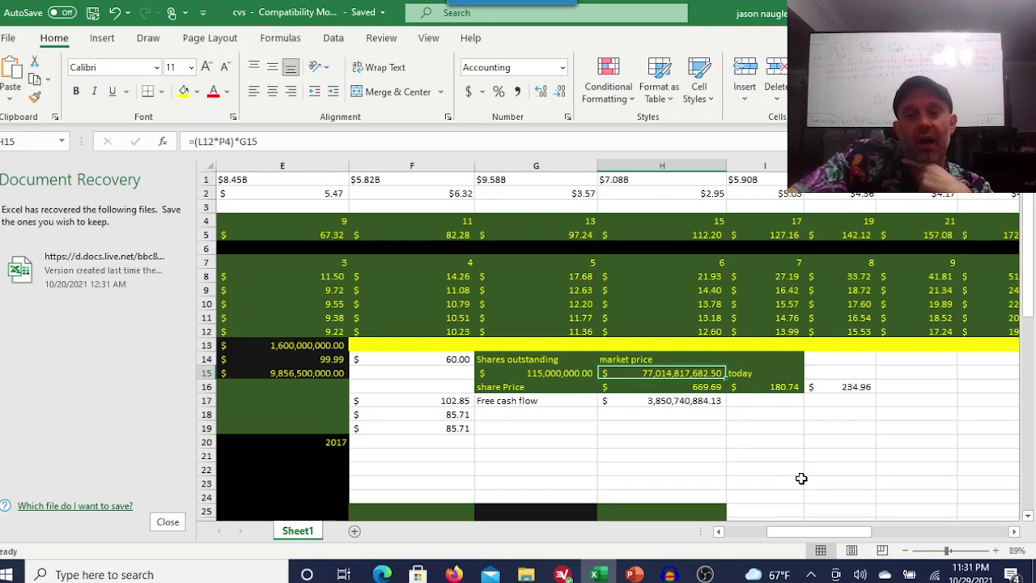
pyautogui.click(709, 391)
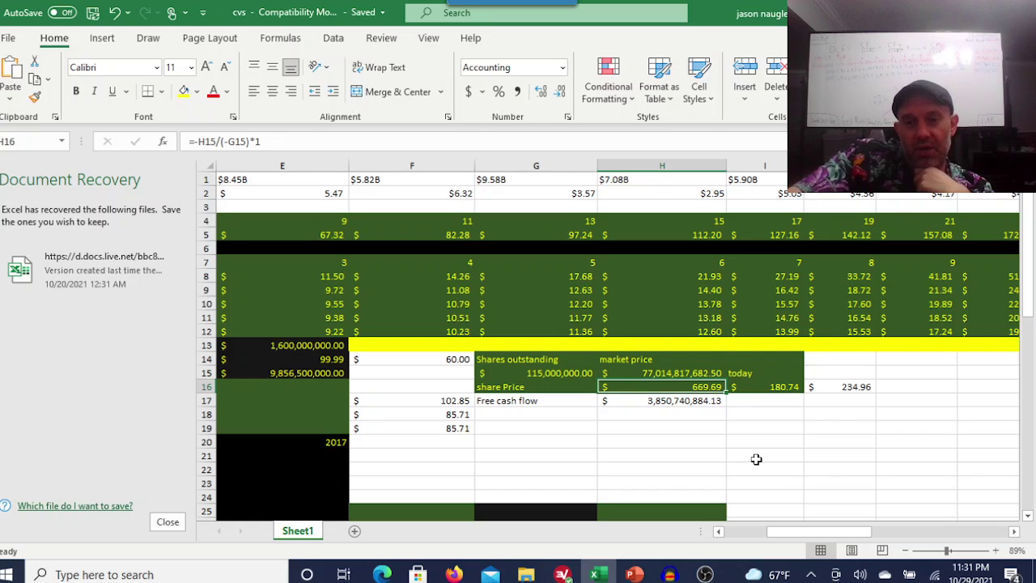
pyautogui.click(784, 387)
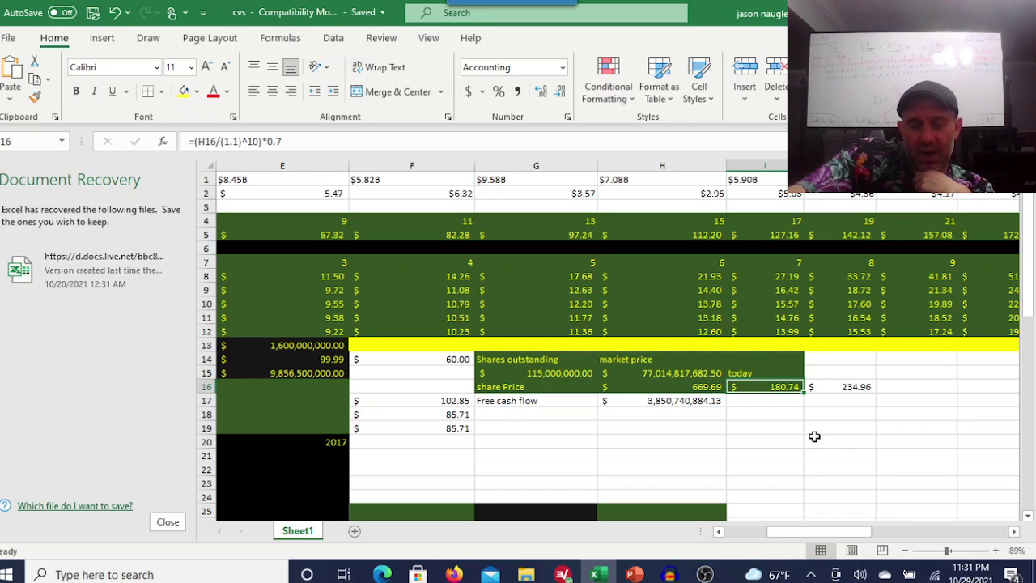
pyautogui.click(844, 387)
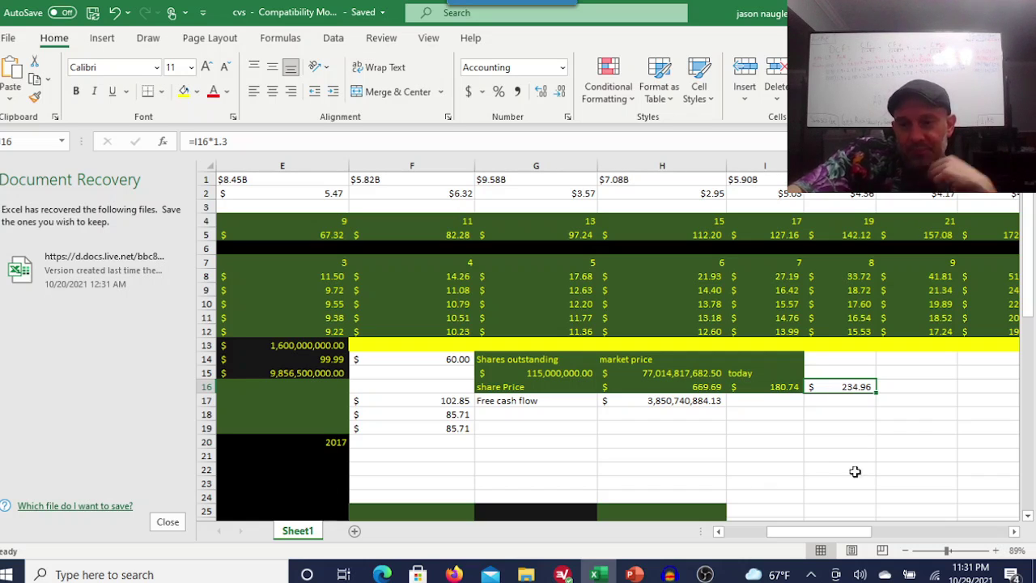
pyautogui.moveTo(854, 532); pyautogui.dragTo(1012, 542)
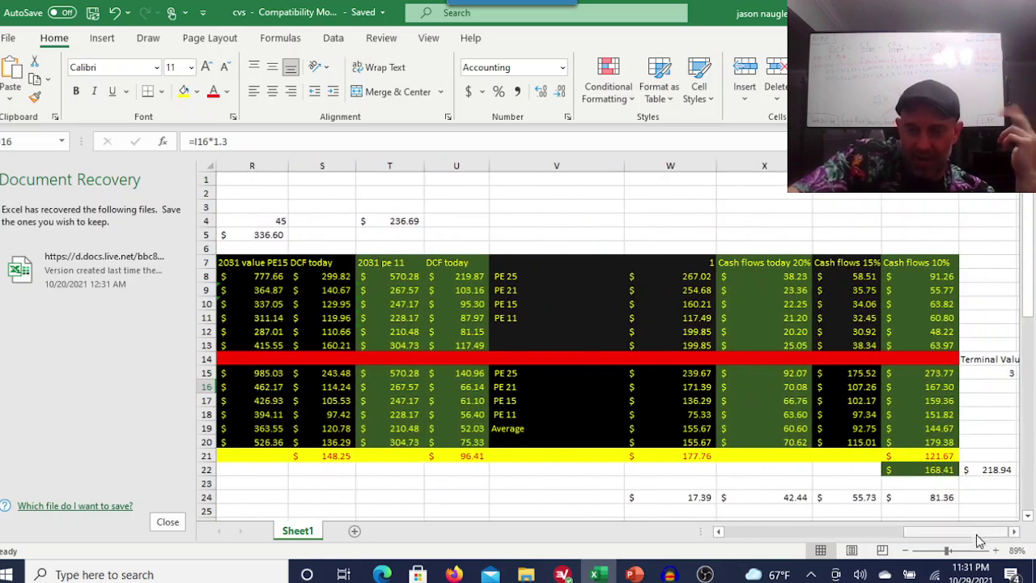
pyautogui.scroll(-2, 977, 480)
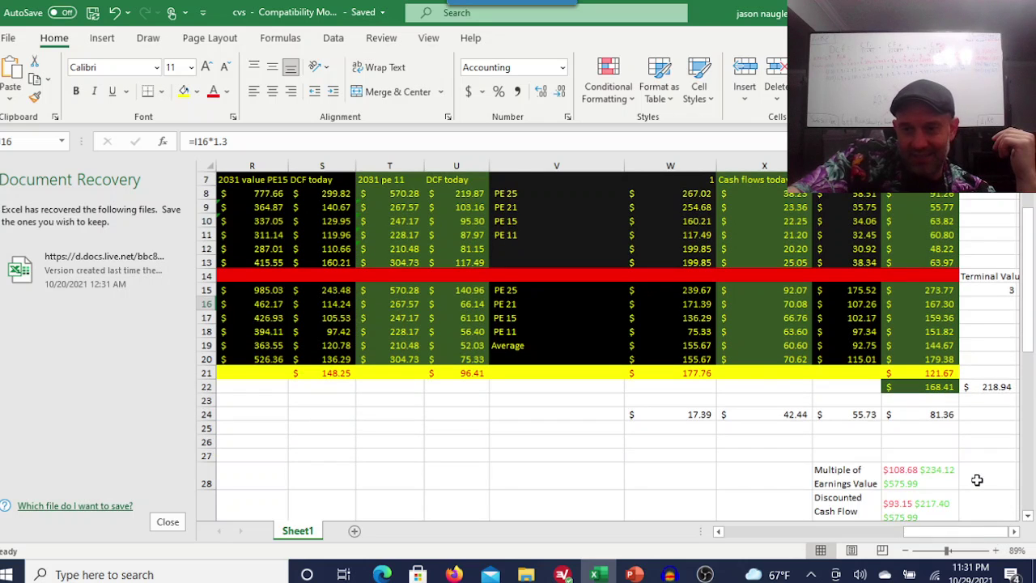
pyautogui.scroll(-1, 979, 479)
pyautogui.click(871, 432)
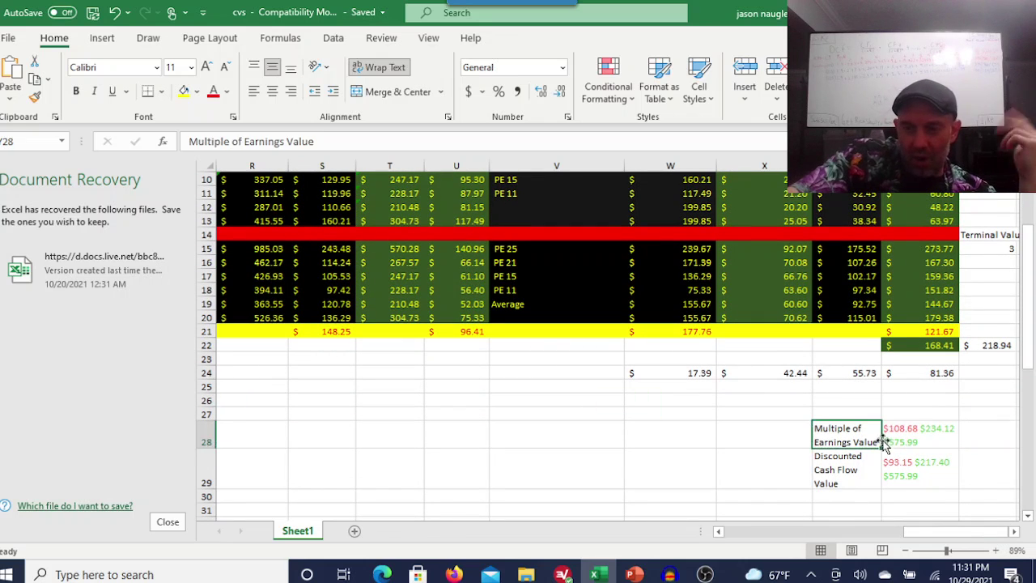
pyautogui.click(924, 442)
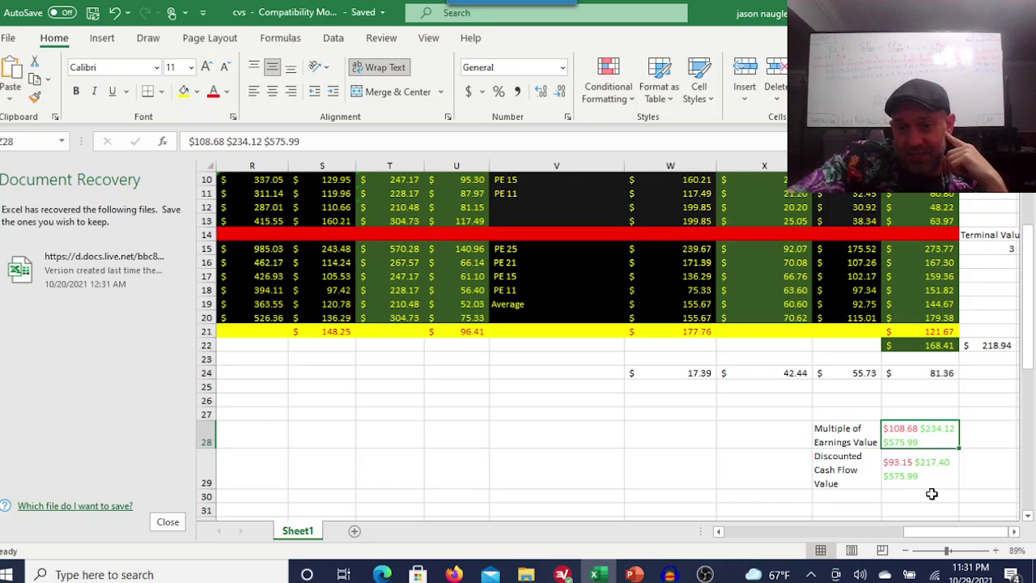
pyautogui.click(947, 536)
pyautogui.moveTo(950, 541); pyautogui.dragTo(746, 535)
# - Change the first DCF growth rate in B8 to 1.15
pyautogui.scroll(3, 729, 324)
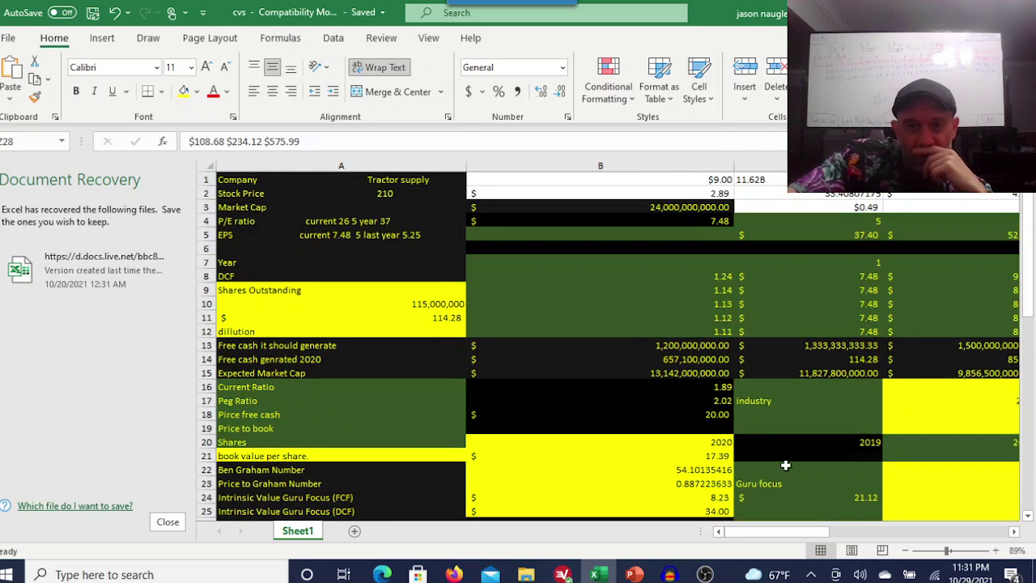
pyautogui.doubleClick(727, 277)
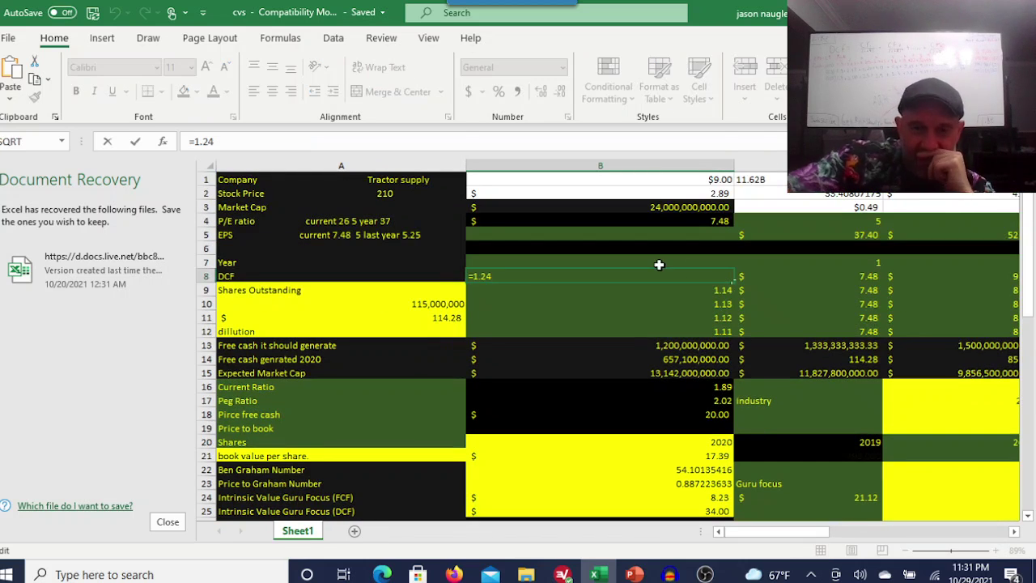
pyautogui.press('BackSpace')
pyautogui.press('BackSpace')
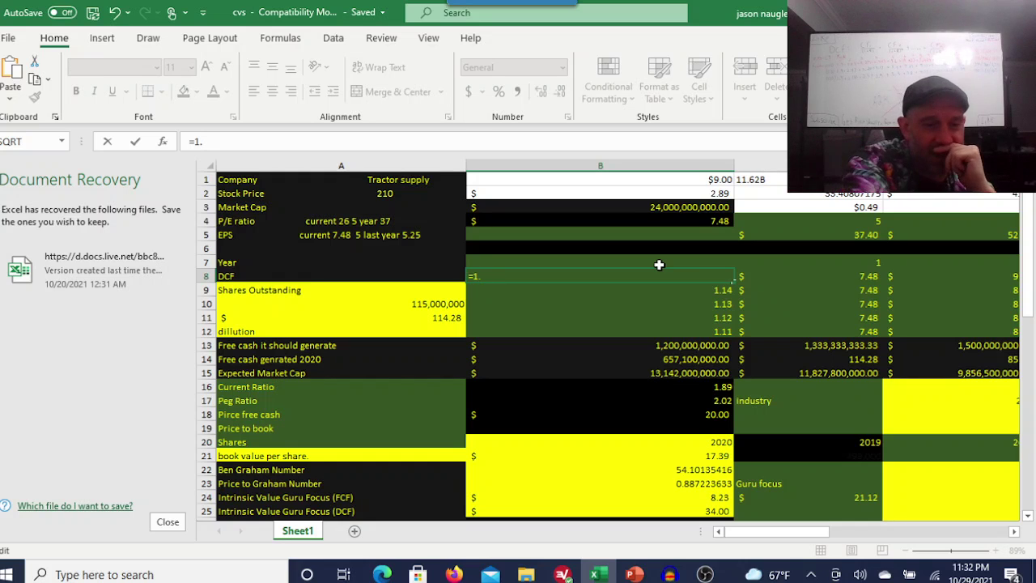
pyautogui.write('15')
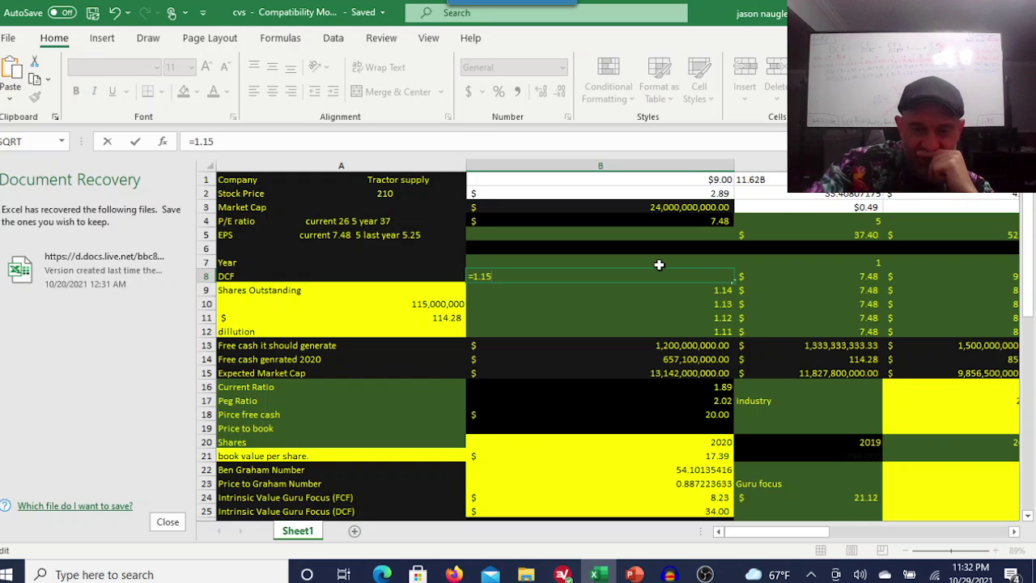
pyautogui.press('Return')
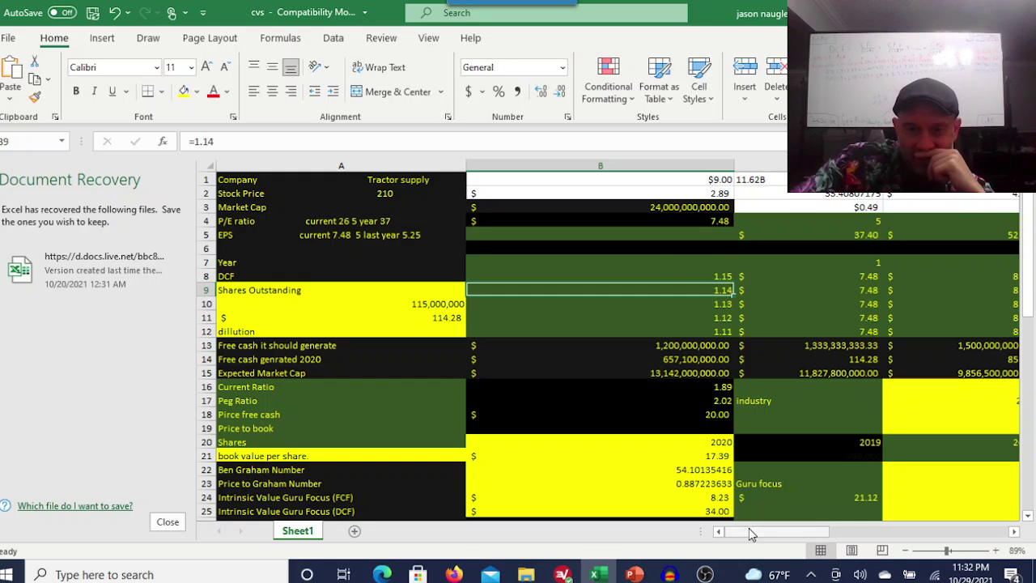
# - Check the growth rates from 1.15 in B8 to 1.11 in B12, then the 181.60 terminal value in AA22
pyautogui.moveTo(750, 530); pyautogui.dragTo(785, 533)
pyautogui.click(463, 330)
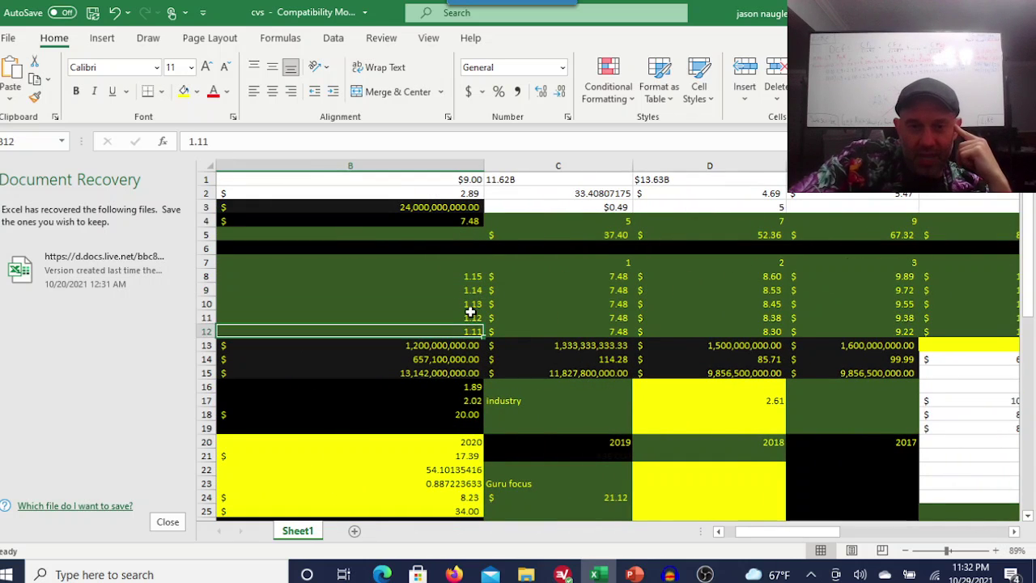
pyautogui.press('Up')
pyautogui.press('Up')
pyautogui.press('Up')
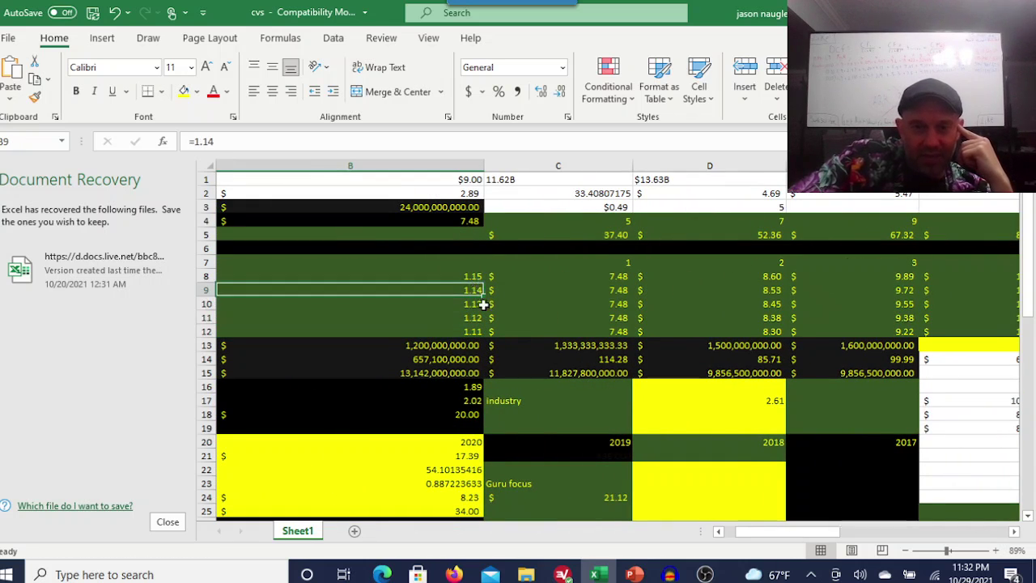
pyautogui.click(474, 275)
pyautogui.click(467, 332)
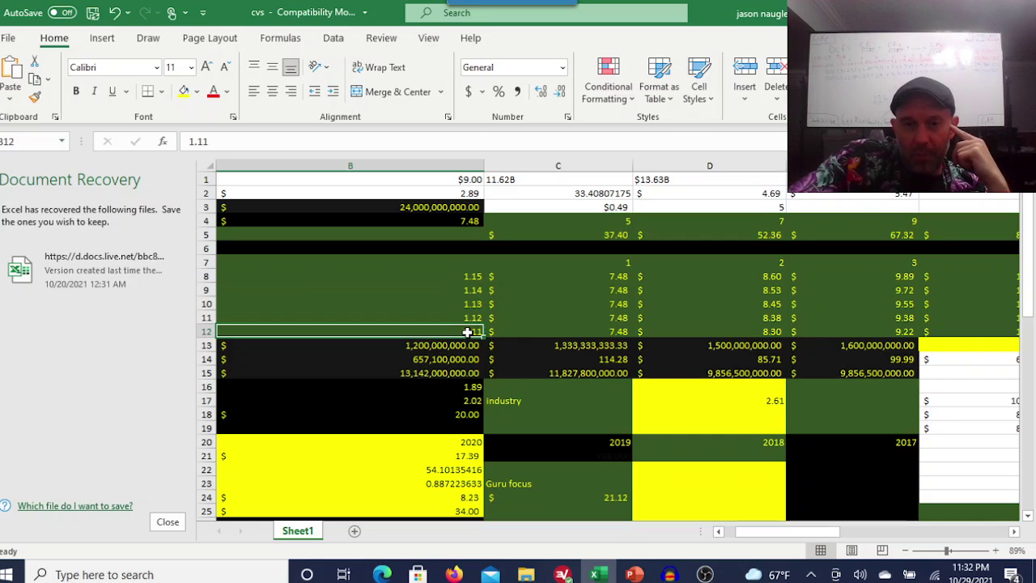
pyautogui.click(468, 318)
pyautogui.click(467, 304)
pyautogui.click(468, 289)
pyautogui.click(467, 276)
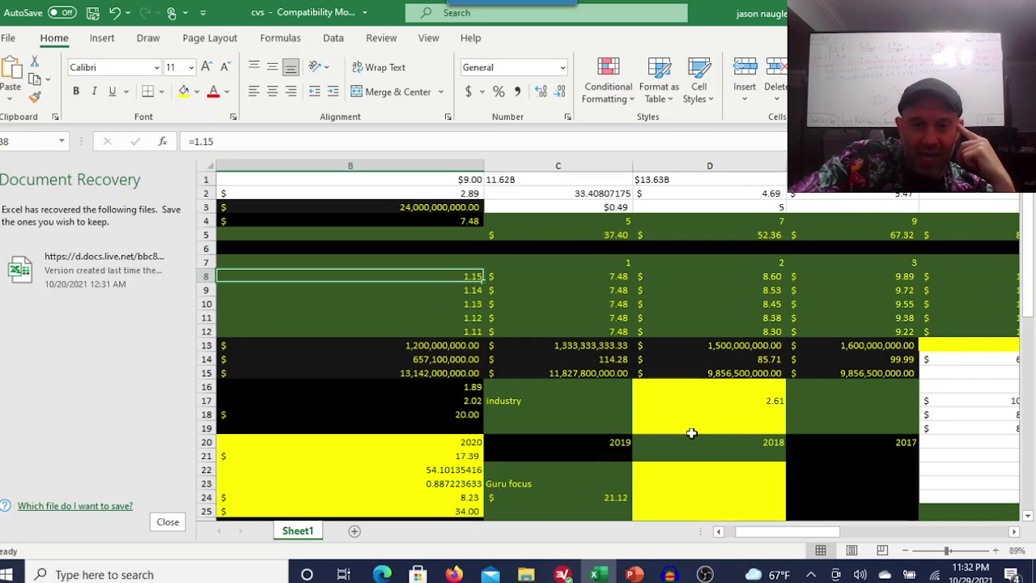
pyautogui.moveTo(803, 531); pyautogui.dragTo(1006, 533)
pyautogui.click(932, 469)
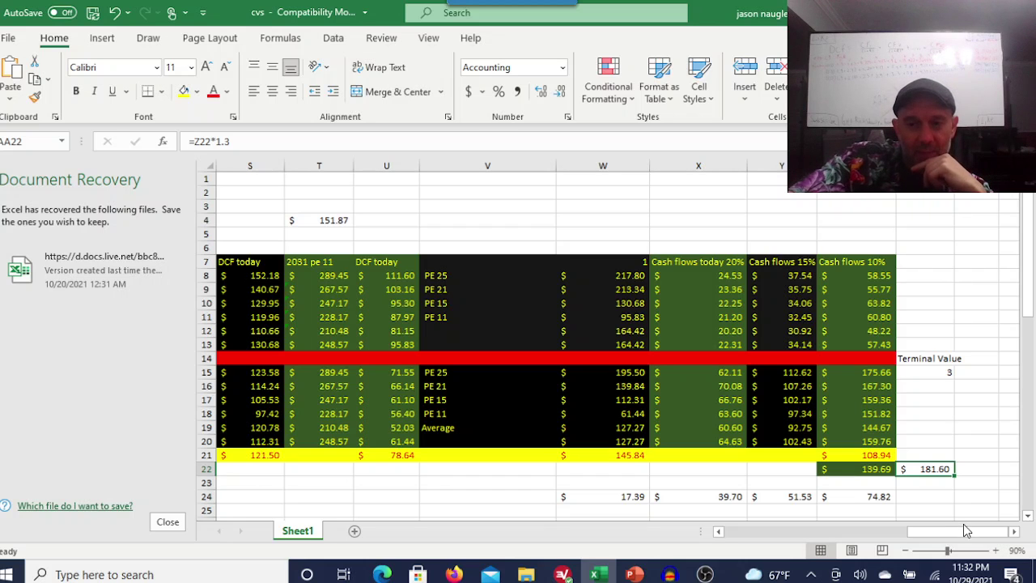
# - Check the projected share prices in H16 and J16 (669.69, 234.96), then return to A4
pyautogui.moveTo(967, 531); pyautogui.dragTo(818, 534)
pyautogui.click(711, 386)
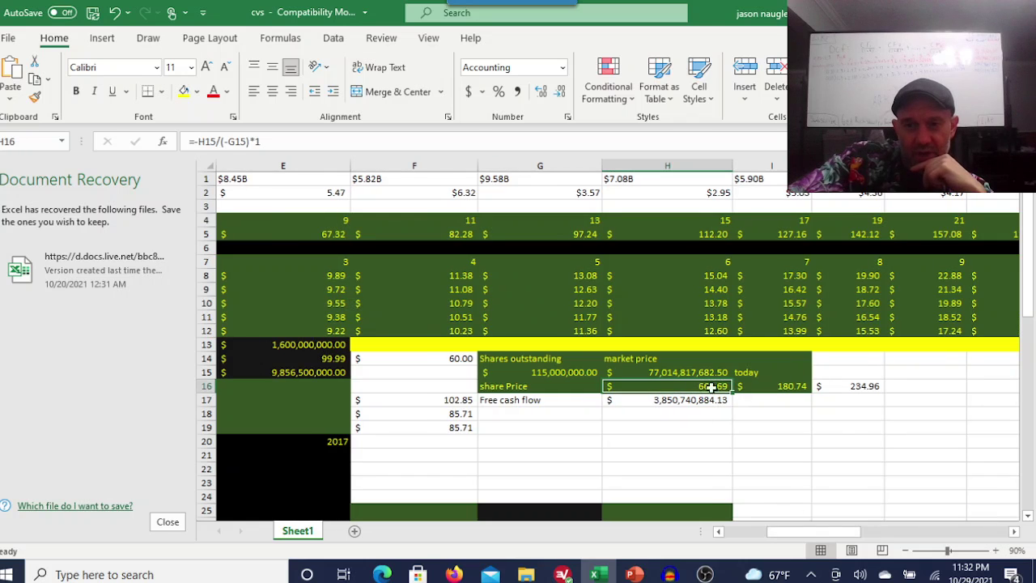
pyautogui.click(863, 383)
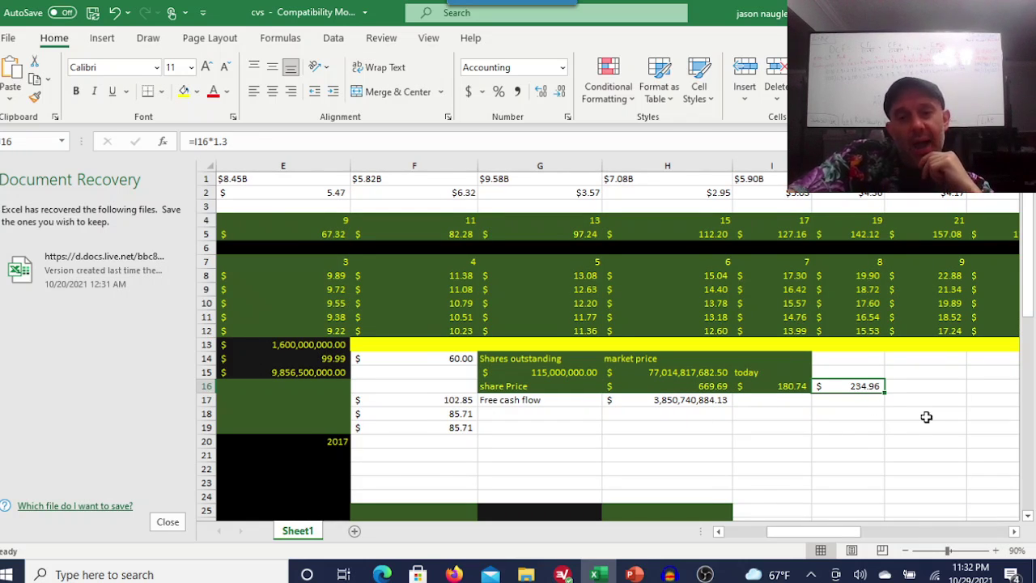
pyautogui.moveTo(806, 533); pyautogui.dragTo(763, 538)
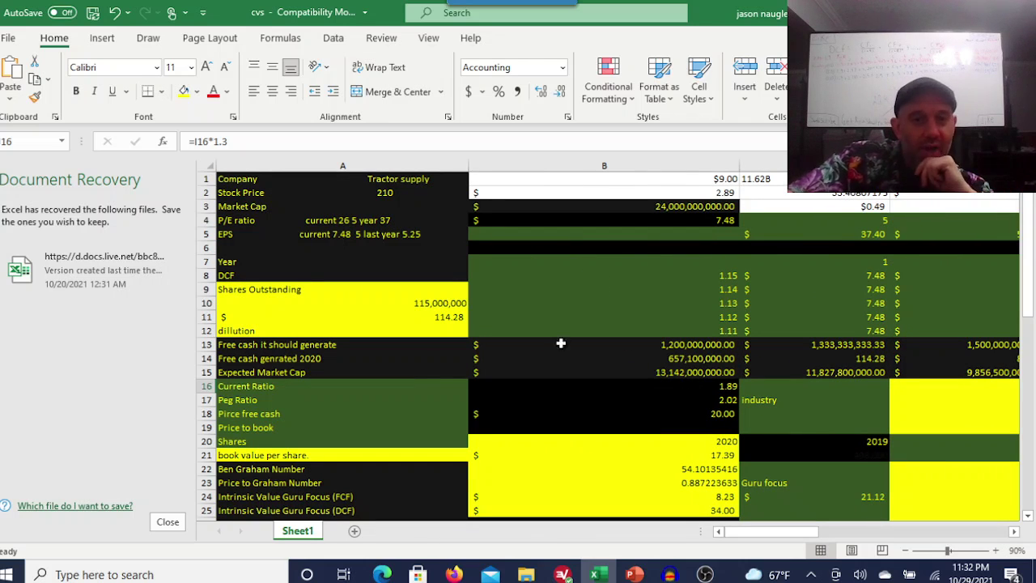
pyautogui.click(345, 217)
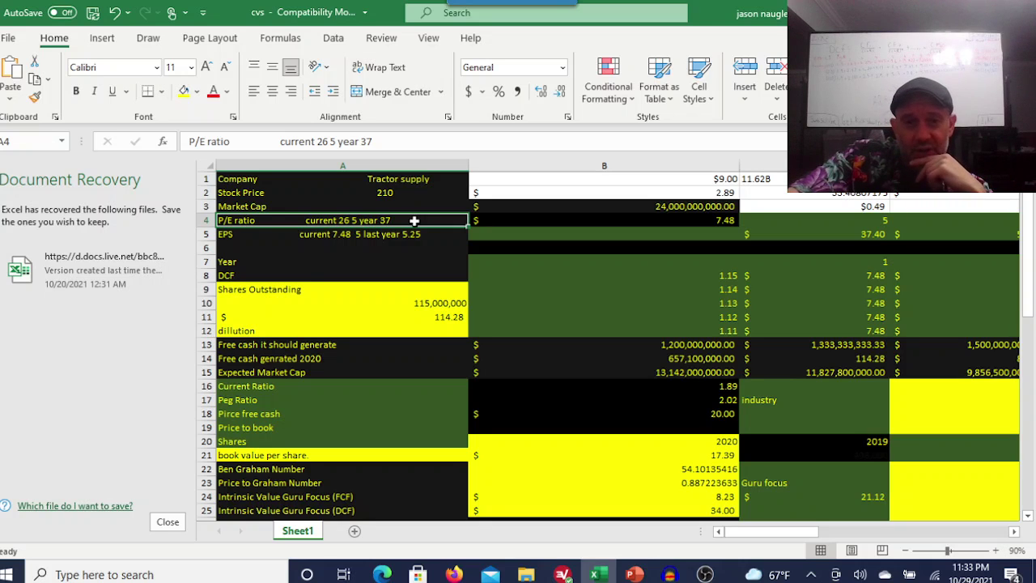
# - Change the EPS in B4 from 7.48 to 5.25 and view the lower DCF fair values
pyautogui.click(722, 218)
pyautogui.write('=7.48')
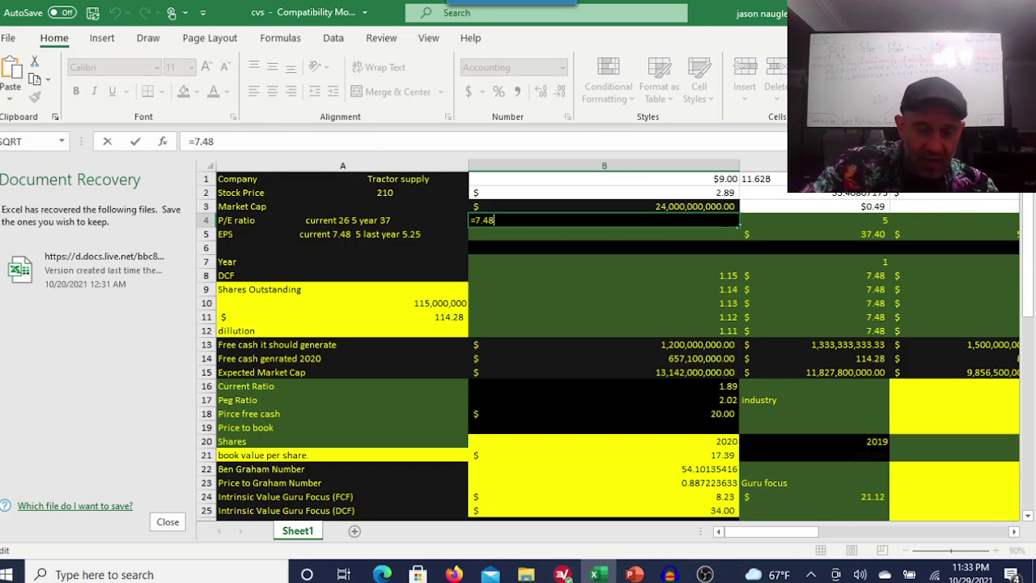
pyautogui.press('BackSpace')
pyautogui.press('BackSpace')
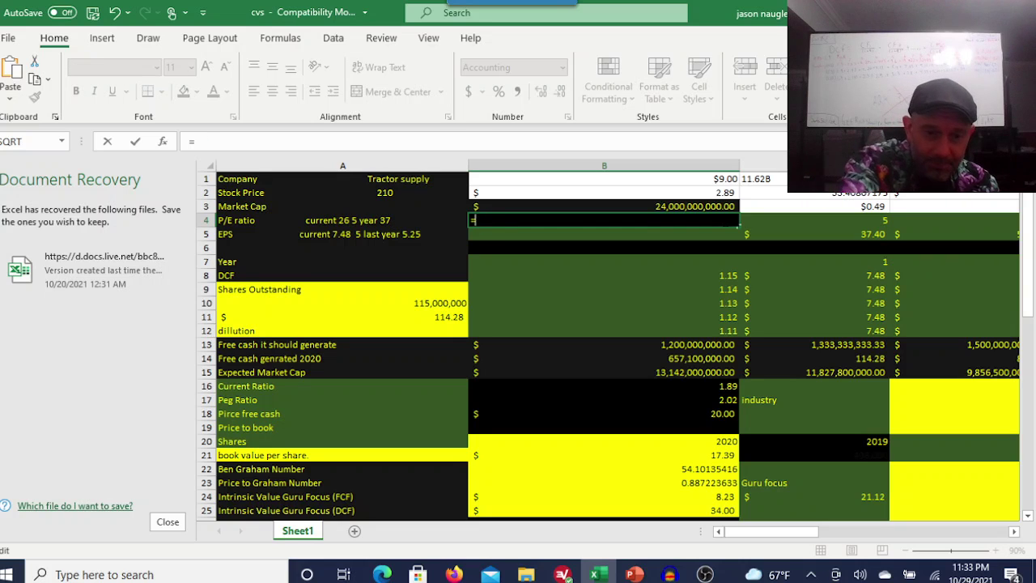
pyautogui.write('5.25')
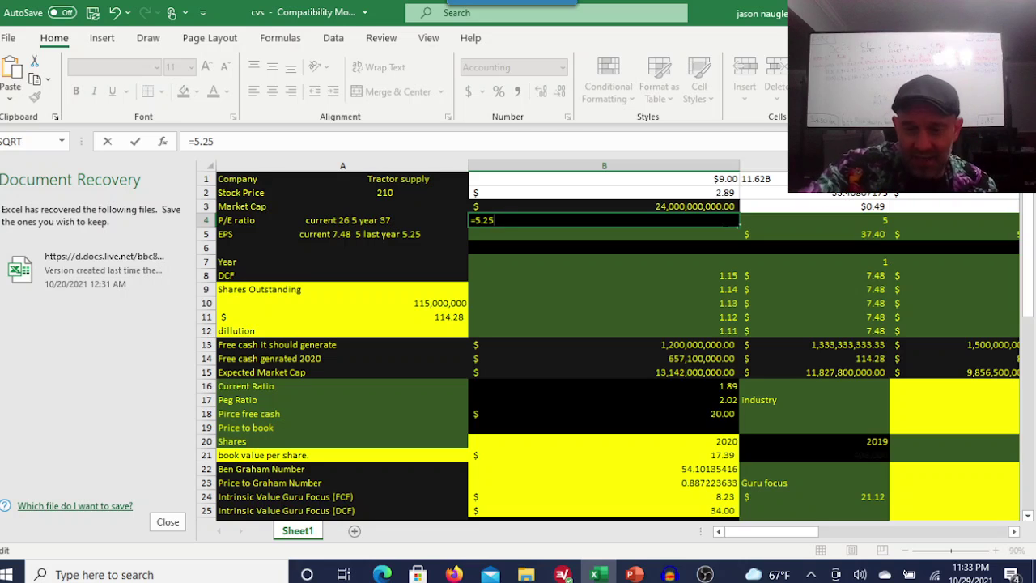
pyautogui.press('Return')
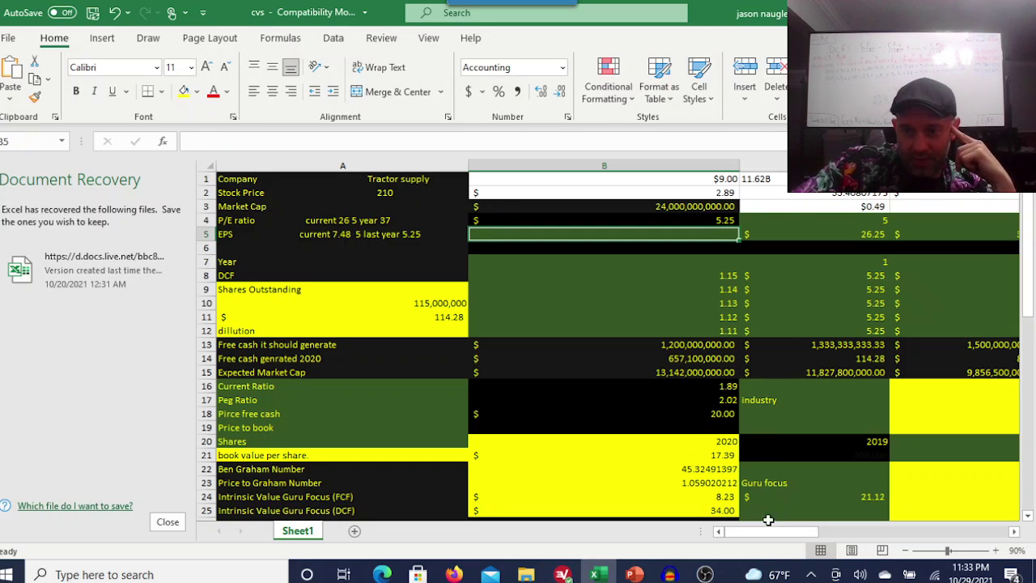
pyautogui.moveTo(774, 531); pyautogui.dragTo(987, 550)
# - After noting 127.47 in AA22, set the EPS in B4 back to 7.48
pyautogui.click(934, 468)
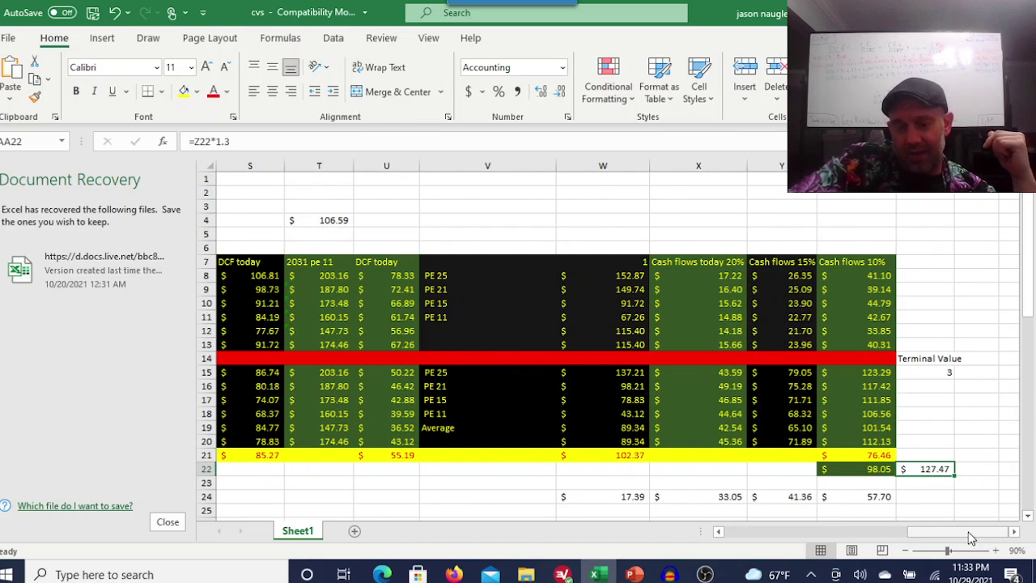
pyautogui.moveTo(973, 538); pyautogui.dragTo(798, 539)
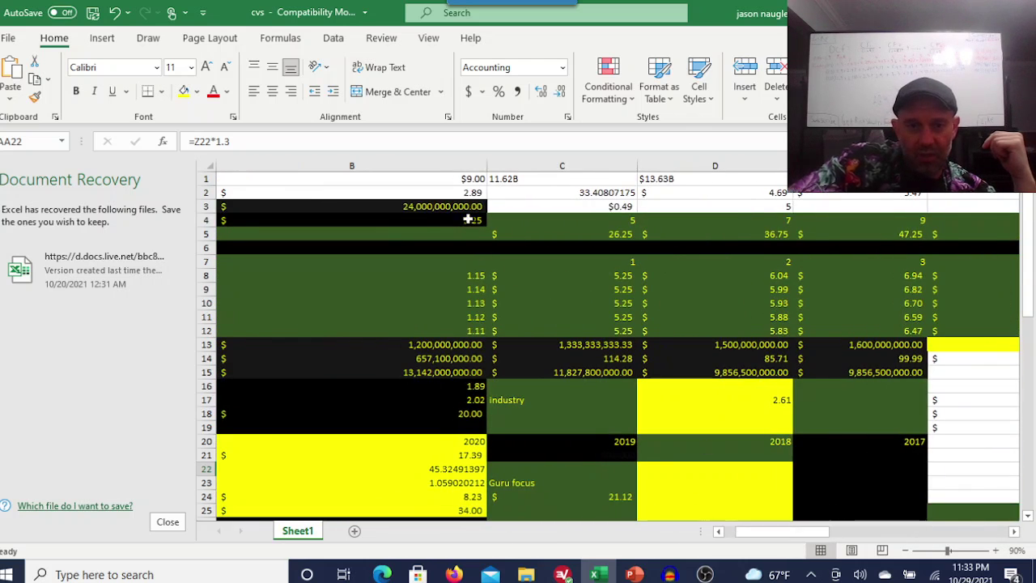
pyautogui.moveTo(751, 537); pyautogui.dragTo(740, 538)
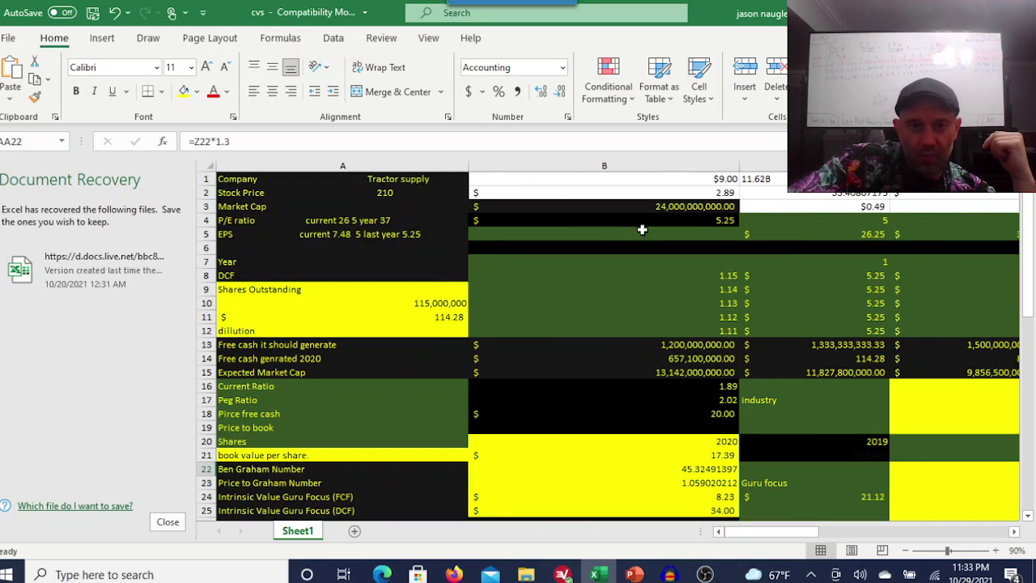
pyautogui.doubleClick(711, 223)
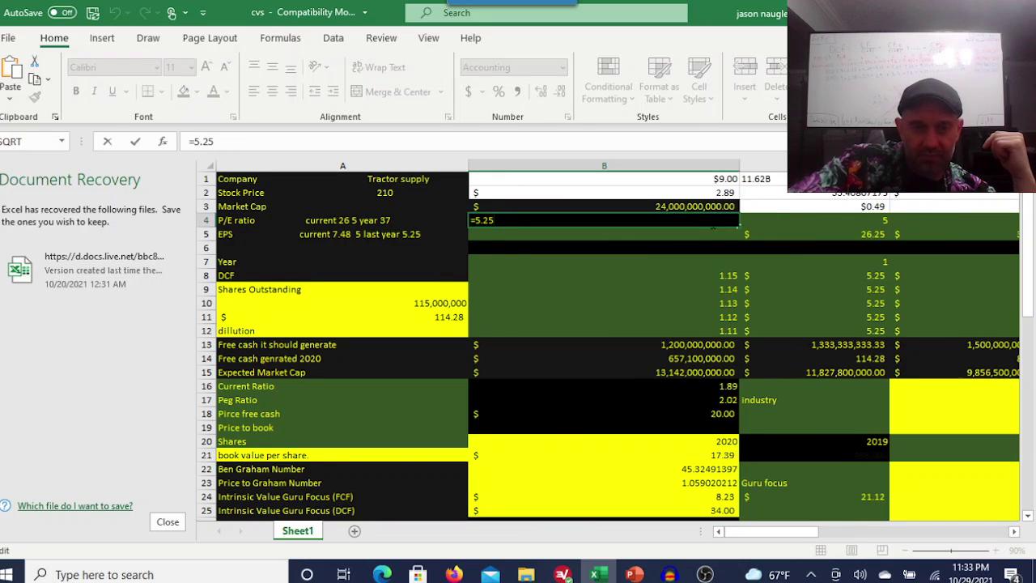
pyautogui.press('BackSpace')
pyautogui.press('BackSpace')
pyautogui.press('BackSpace')
pyautogui.press('BackSpace')
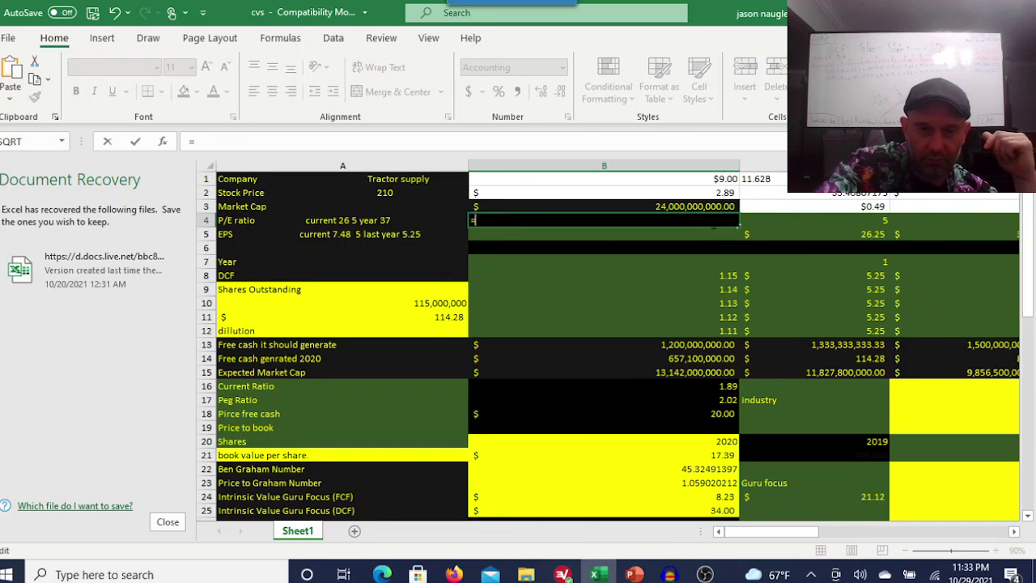
pyautogui.write('7')
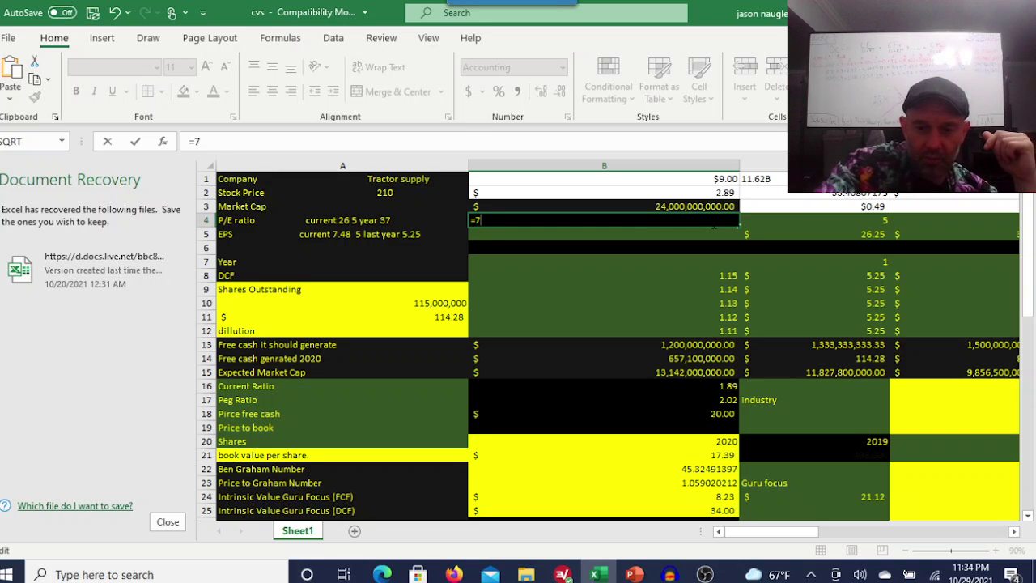
pyautogui.write('.48')
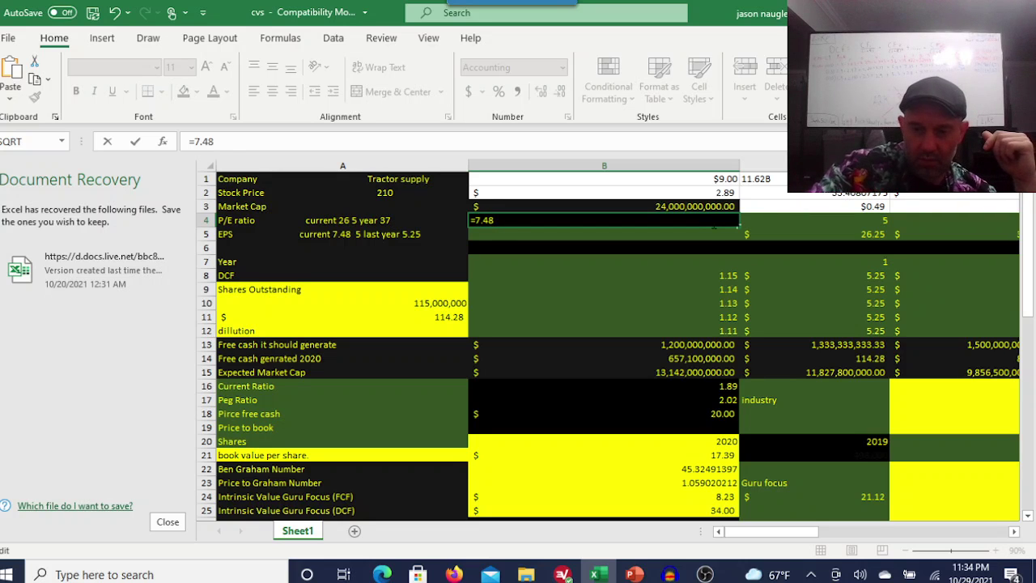
pyautogui.press('Return')
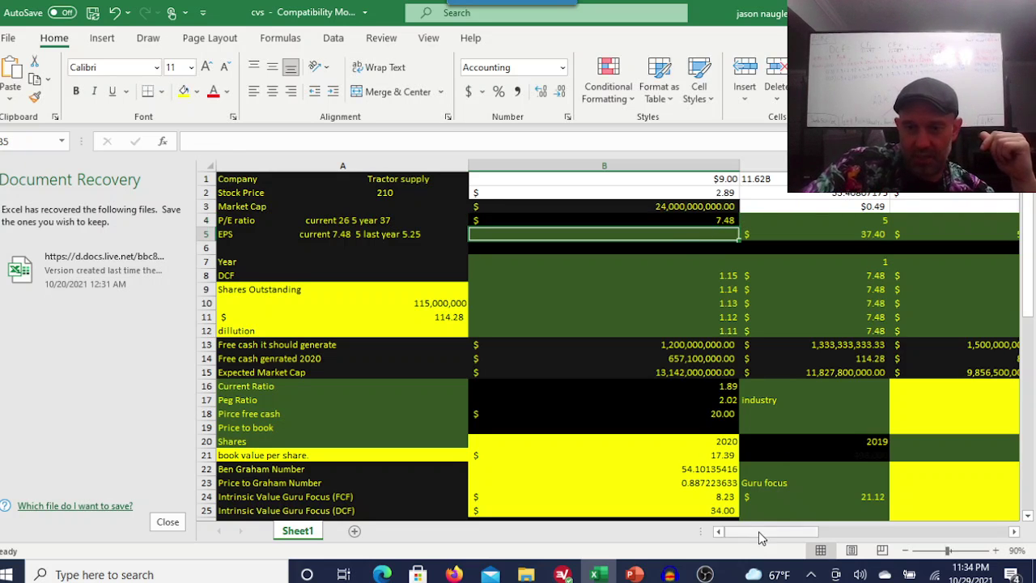
# - Review the 7.48-EPS valuations, then restore the EPS in B4 to 5.25
pyautogui.moveTo(760, 533); pyautogui.dragTo(807, 540)
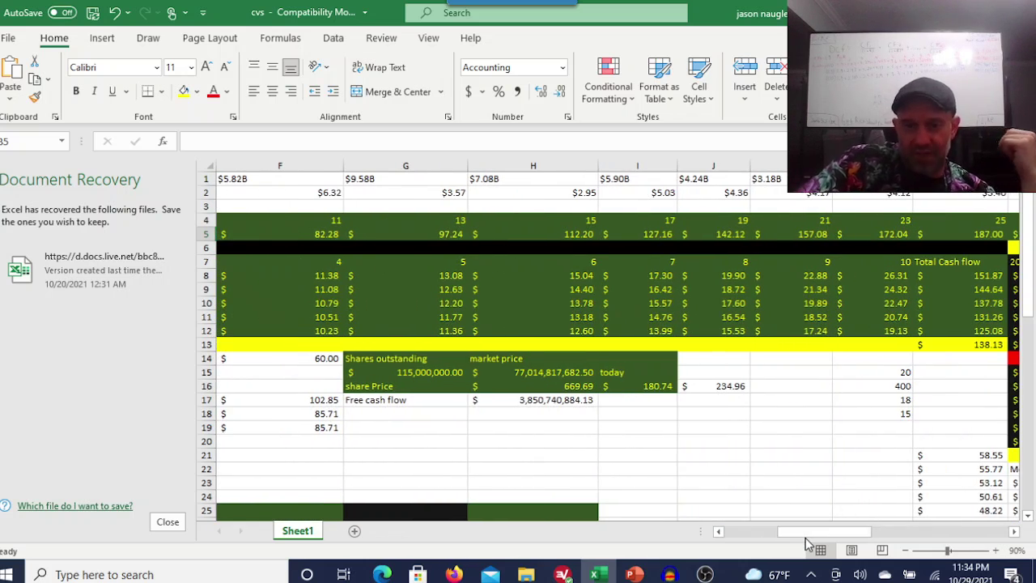
pyautogui.click(786, 534)
pyautogui.moveTo(787, 534); pyautogui.dragTo(751, 534)
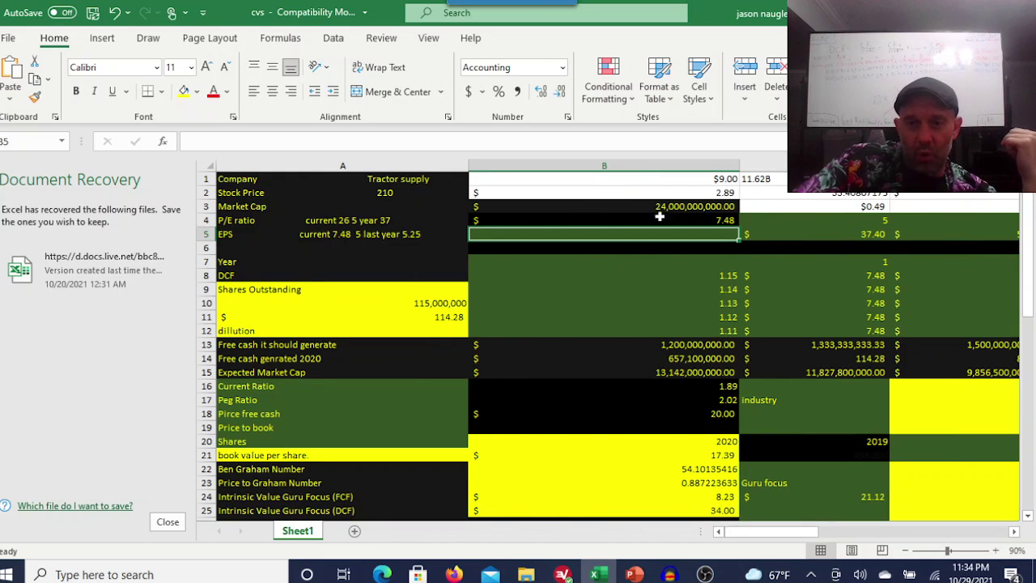
pyautogui.doubleClick(716, 217)
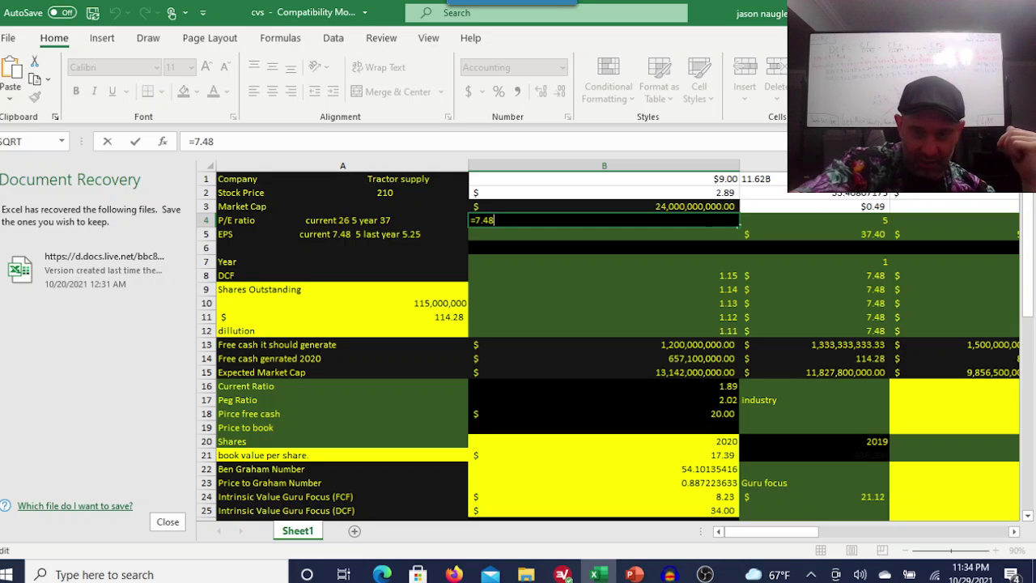
pyautogui.press('BackSpace')
pyautogui.press('BackSpace')
pyautogui.press('BackSpace')
pyautogui.press('BackSpace')
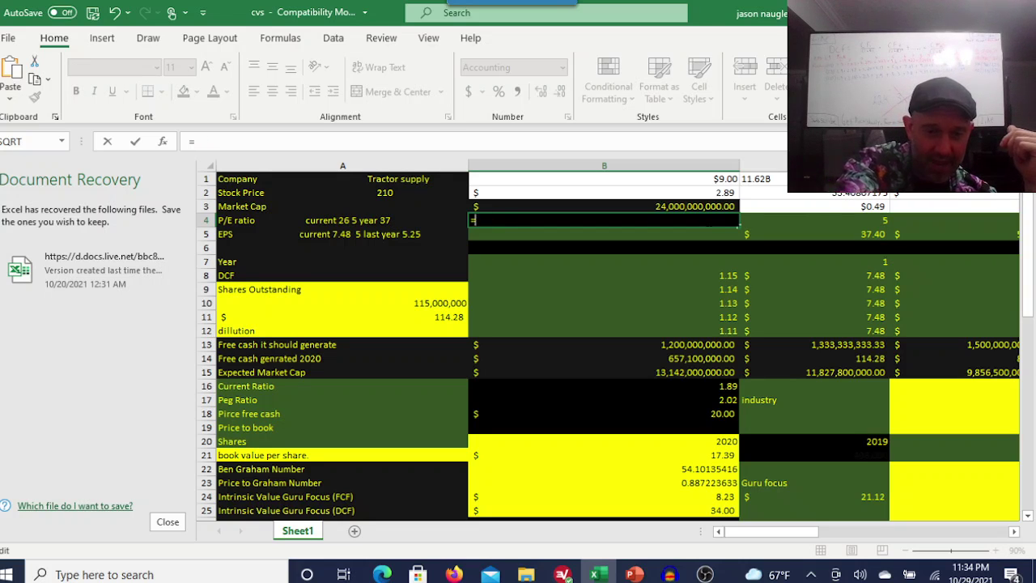
pyautogui.write('5.25')
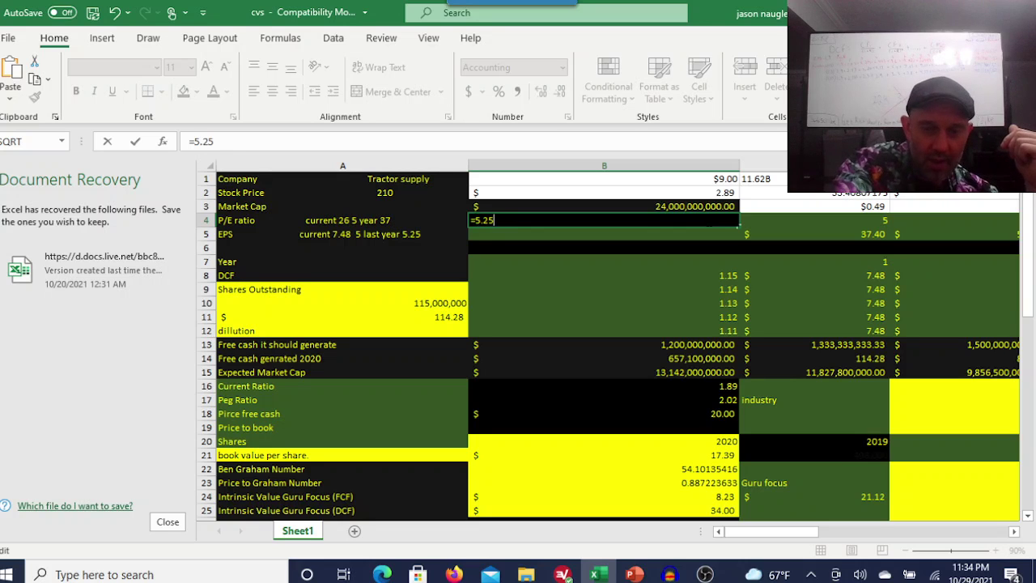
pyautogui.press('Return')
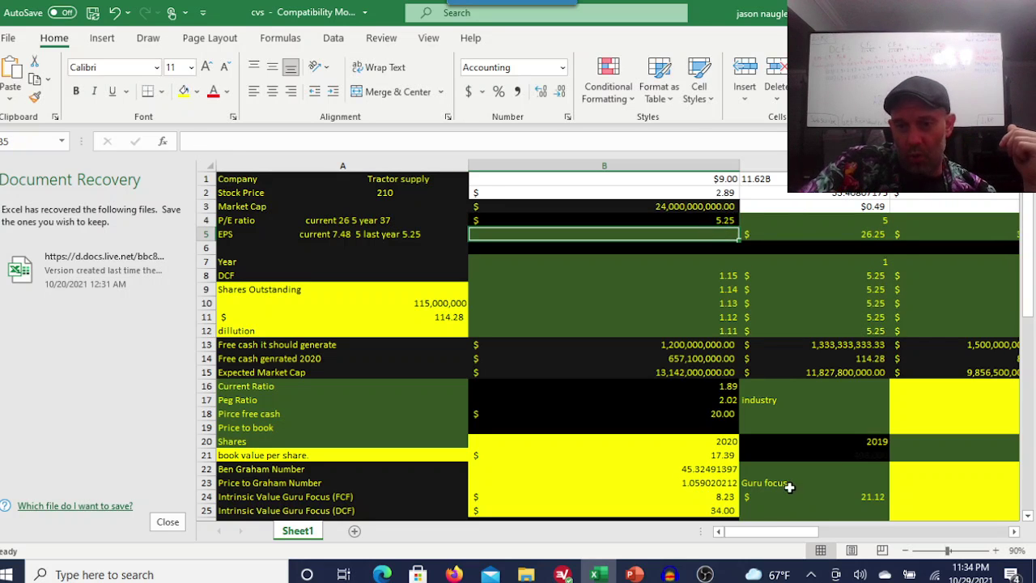
pyautogui.moveTo(798, 537); pyautogui.dragTo(844, 531)
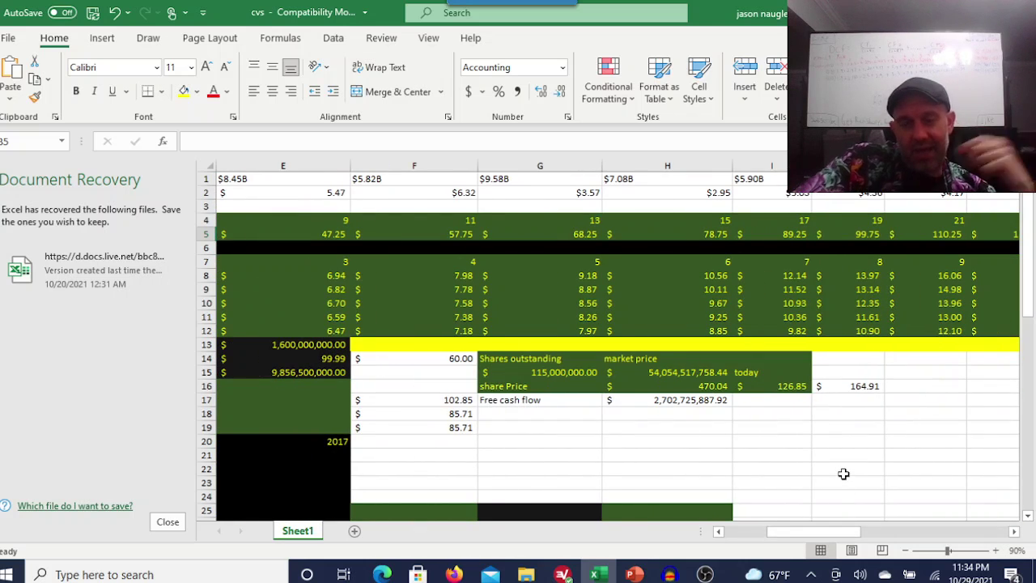
pyautogui.click(669, 373)
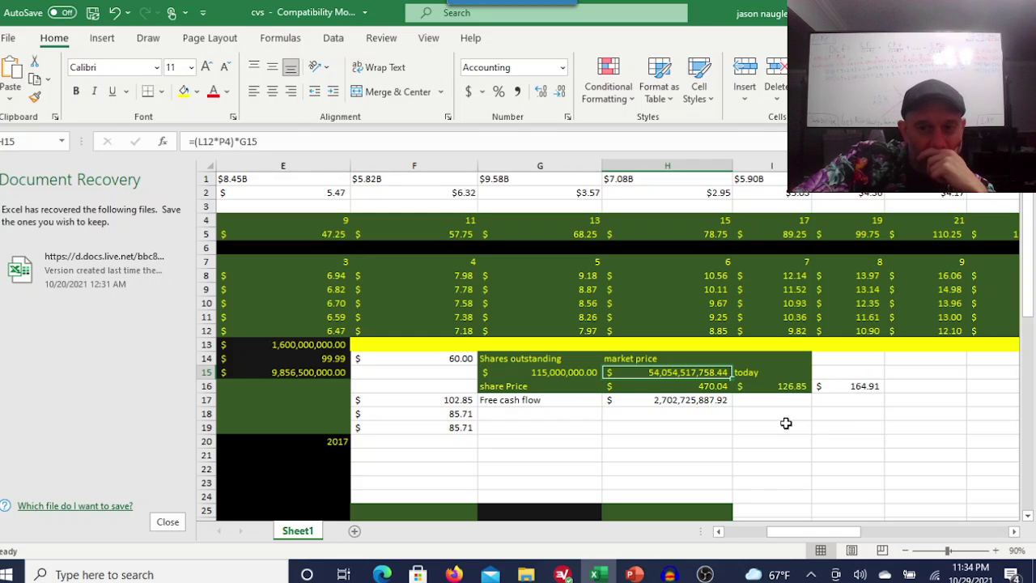
pyautogui.moveTo(820, 528); pyautogui.dragTo(775, 535)
pyautogui.doubleClick(728, 216)
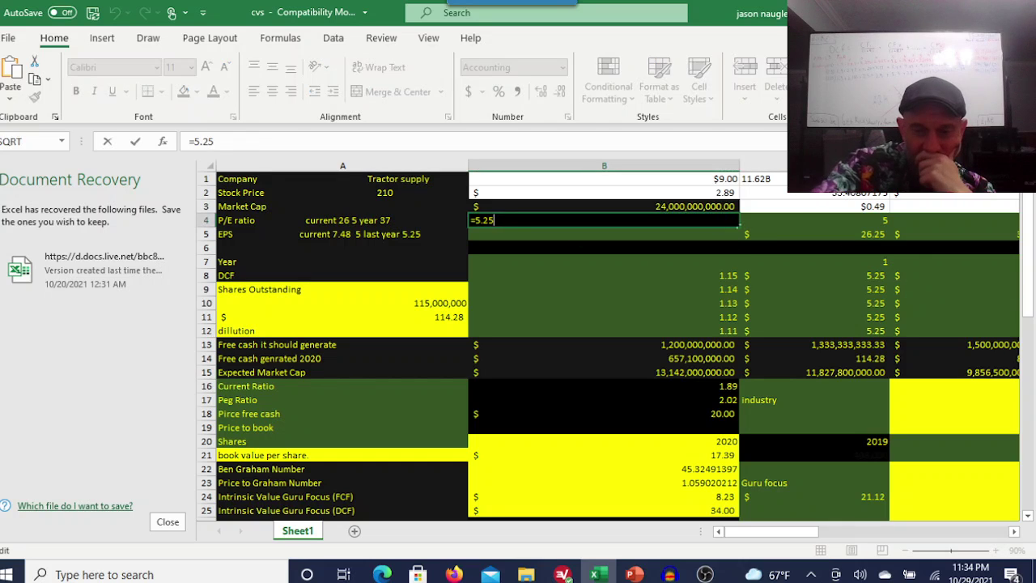
pyautogui.press('BackSpace')
pyautogui.press('BackSpace')
pyautogui.press('BackSpace')
pyautogui.press('BackSpace')
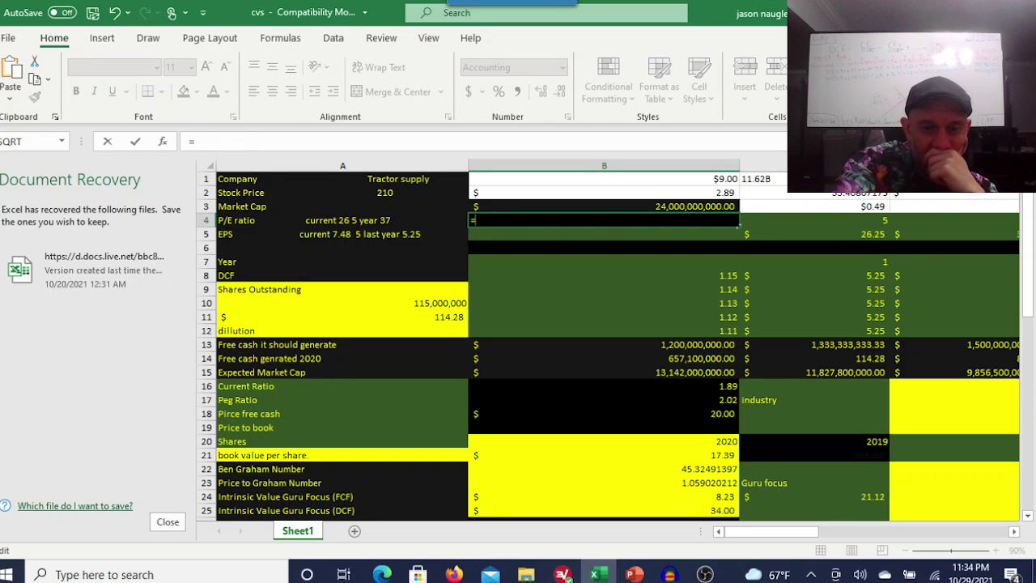
pyautogui.write('7.48')
pyautogui.press('Return')
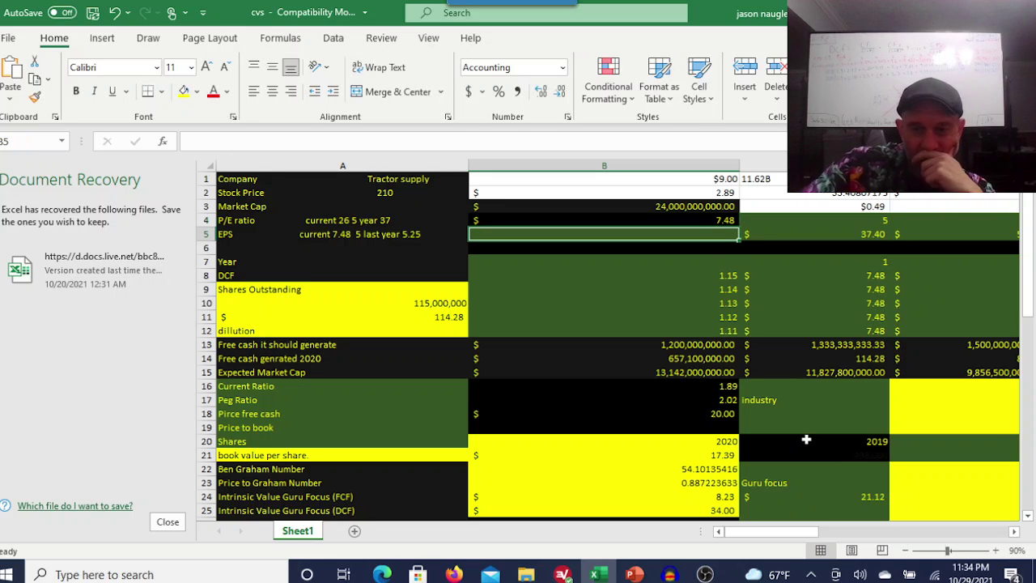
pyautogui.moveTo(797, 532); pyautogui.dragTo(846, 536)
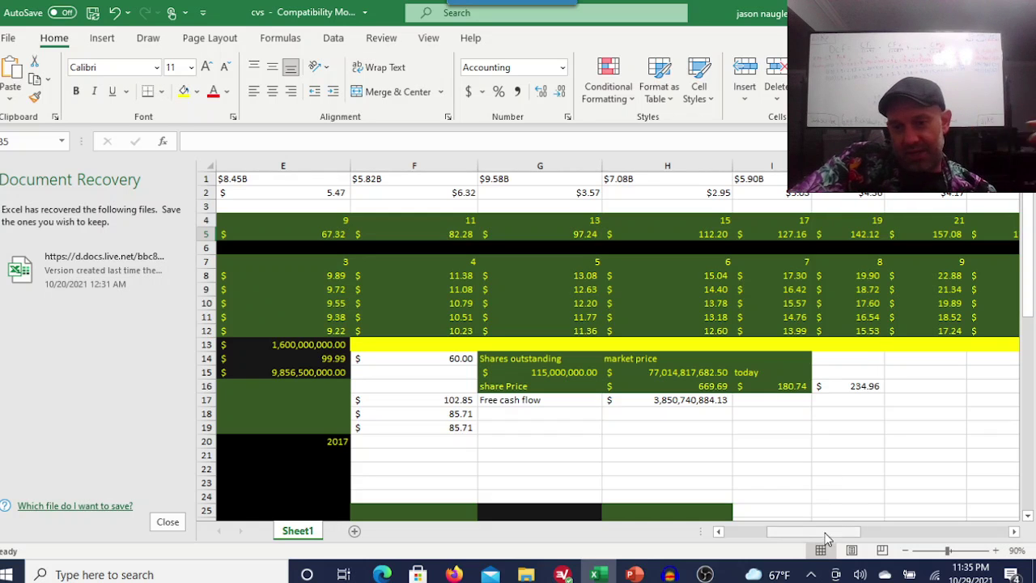
pyautogui.moveTo(828, 536); pyautogui.dragTo(784, 536)
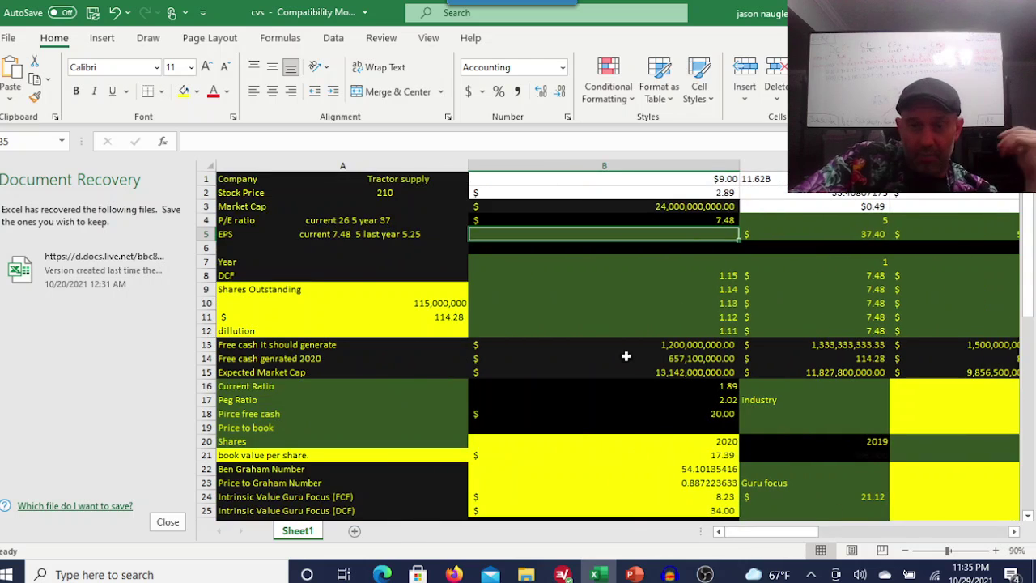
pyautogui.doubleClick(730, 219)
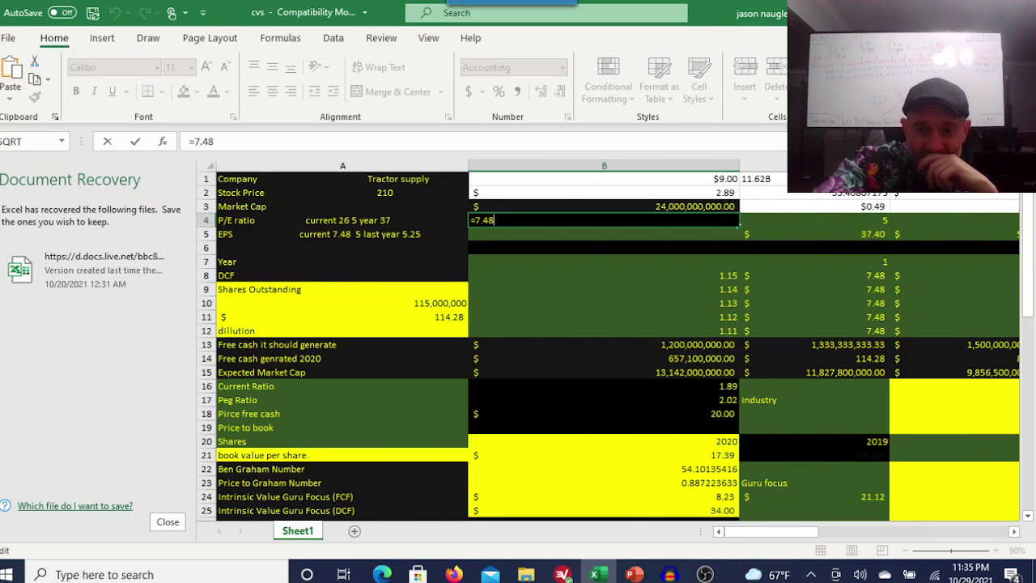
pyautogui.press('BackSpace')
pyautogui.press('BackSpace')
pyautogui.press('BackSpace')
pyautogui.press('BackSpace')
pyautogui.write('5.25')
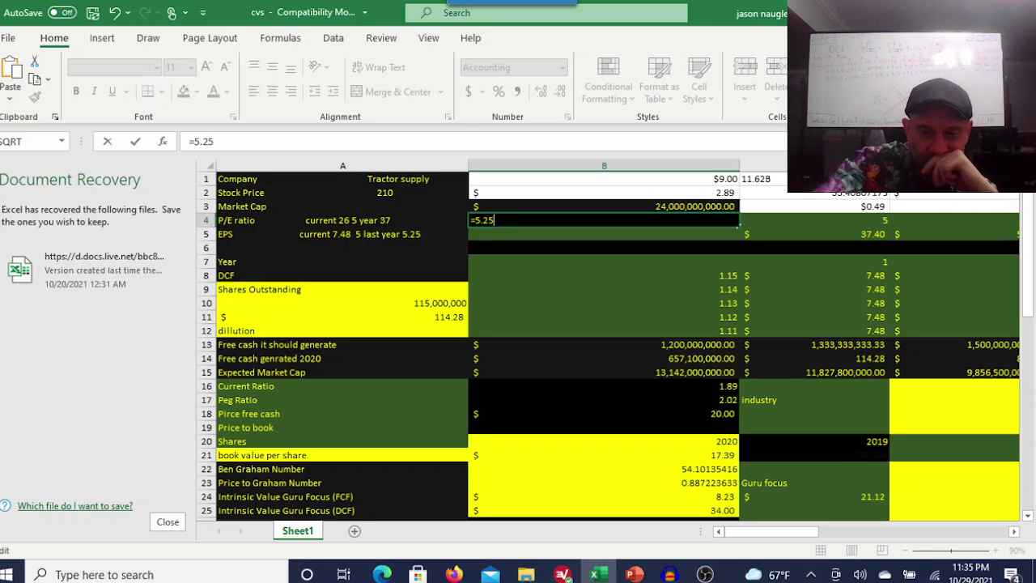
pyautogui.press('Return')
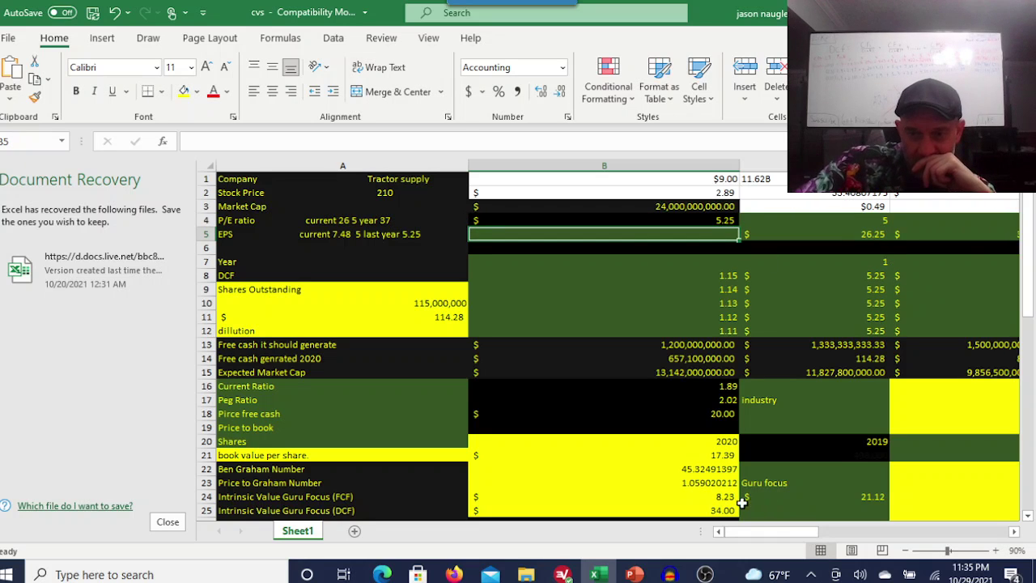
pyautogui.moveTo(762, 532); pyautogui.dragTo(819, 537)
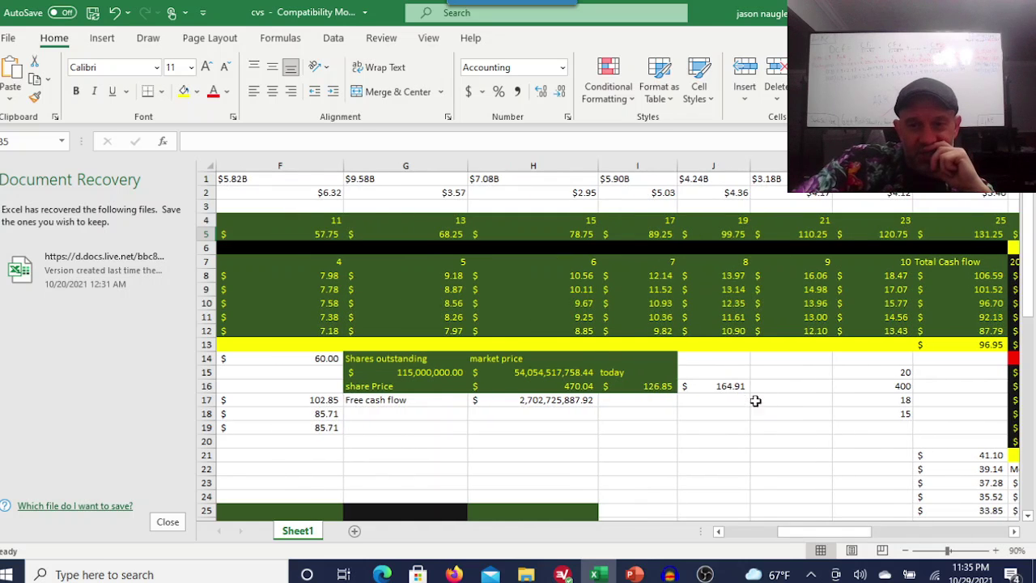
pyautogui.click(555, 369)
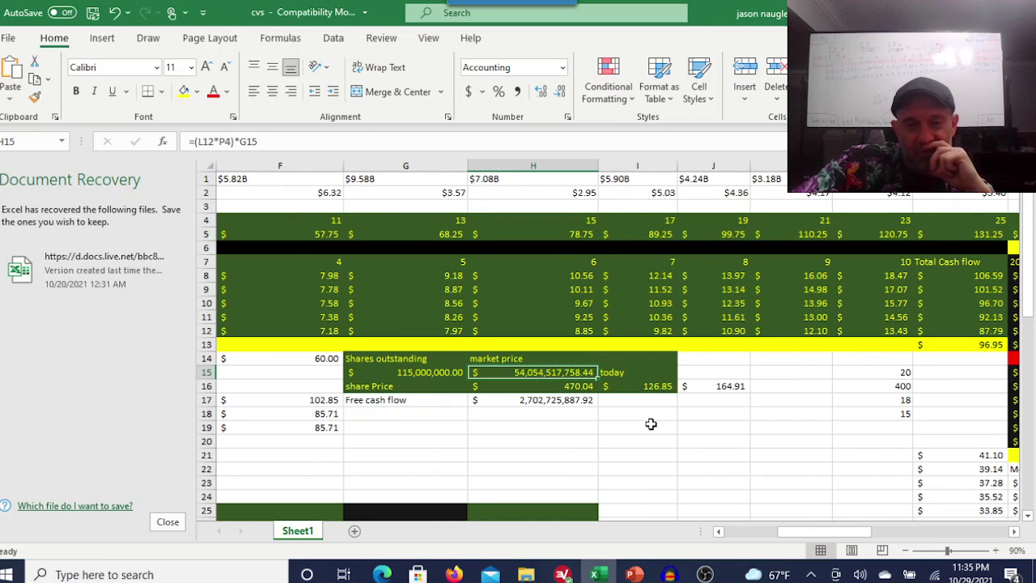
pyautogui.click(664, 387)
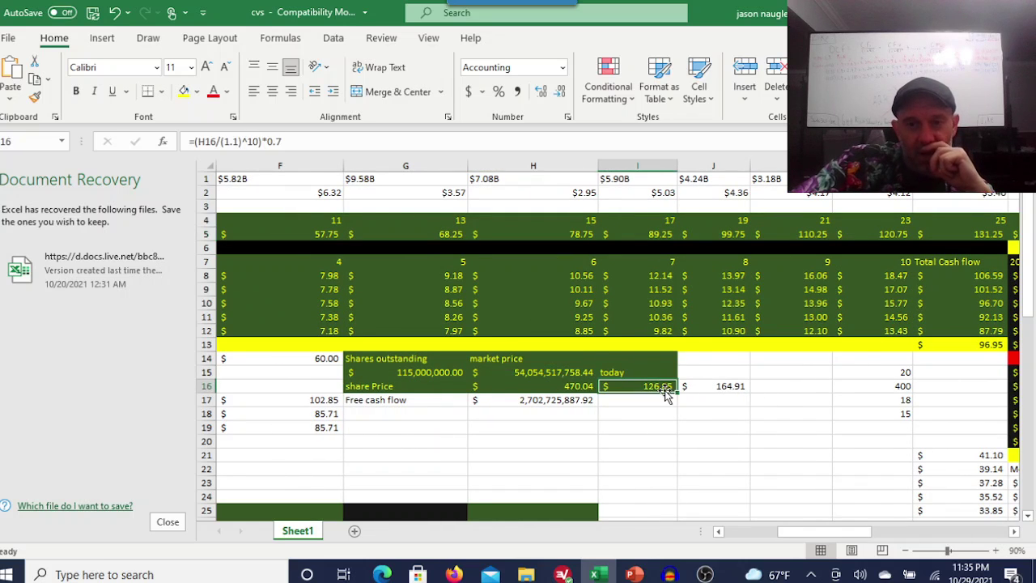
pyautogui.click(736, 389)
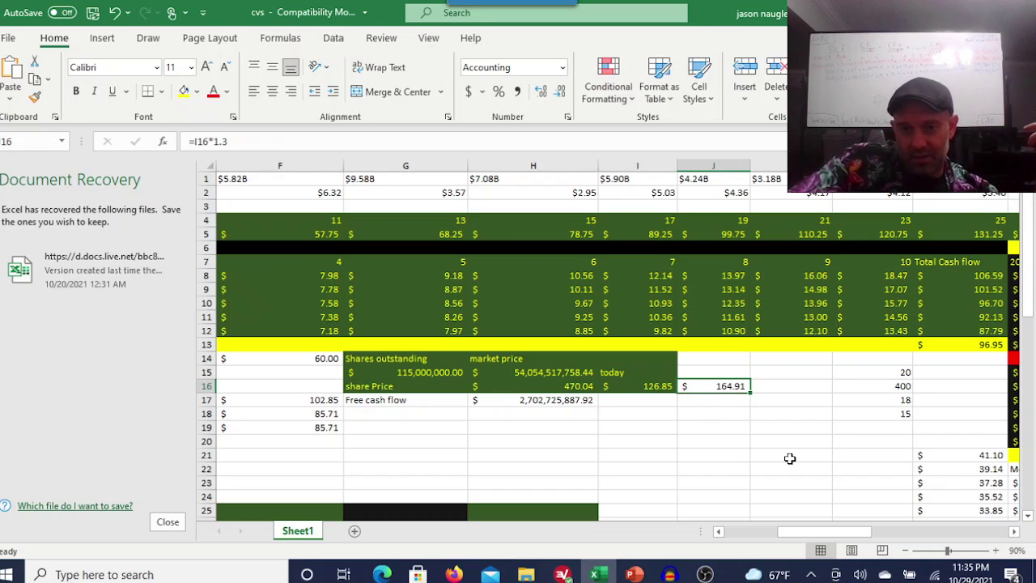
pyautogui.moveTo(841, 532); pyautogui.dragTo(784, 531)
pyautogui.scroll(-8, 692, 377)
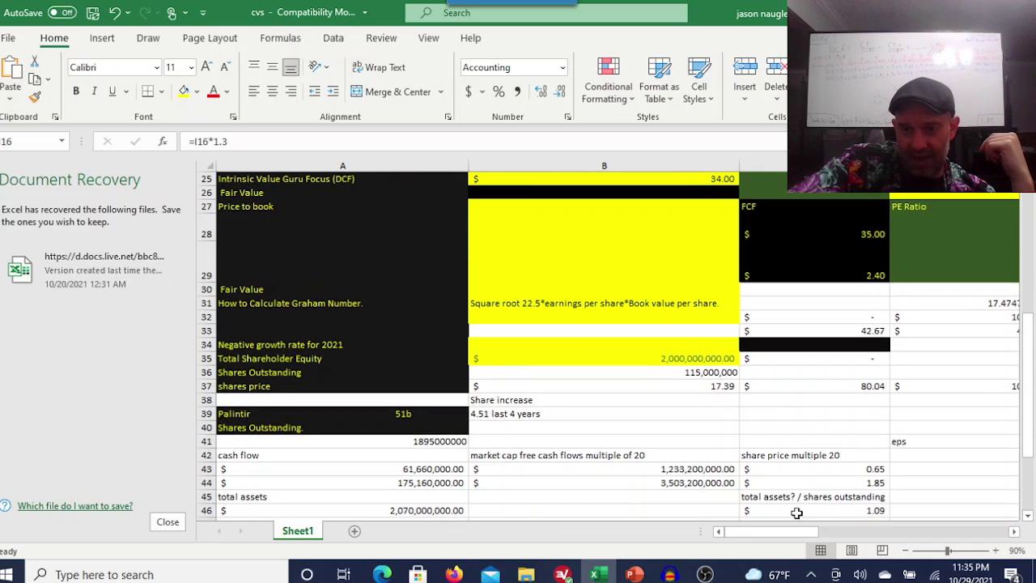
pyautogui.click(851, 386)
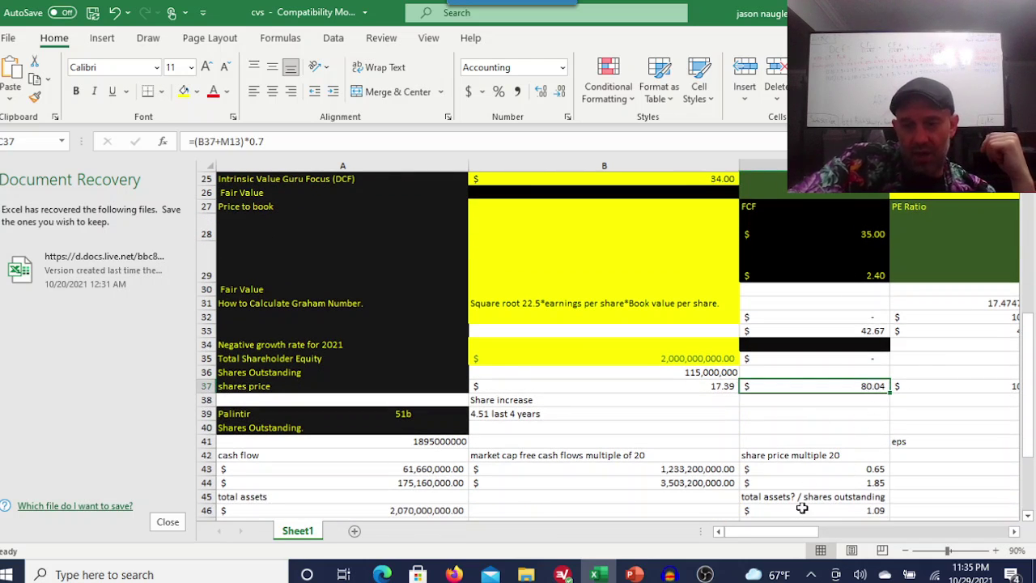
pyautogui.moveTo(800, 530)
pyautogui.mouseDown()
pyautogui.moveTo(1006, 536)
pyautogui.moveTo(812, 534)
pyautogui.mouseUp()
pyautogui.scroll(8, 845, 465)
pyautogui.click(1014, 532)
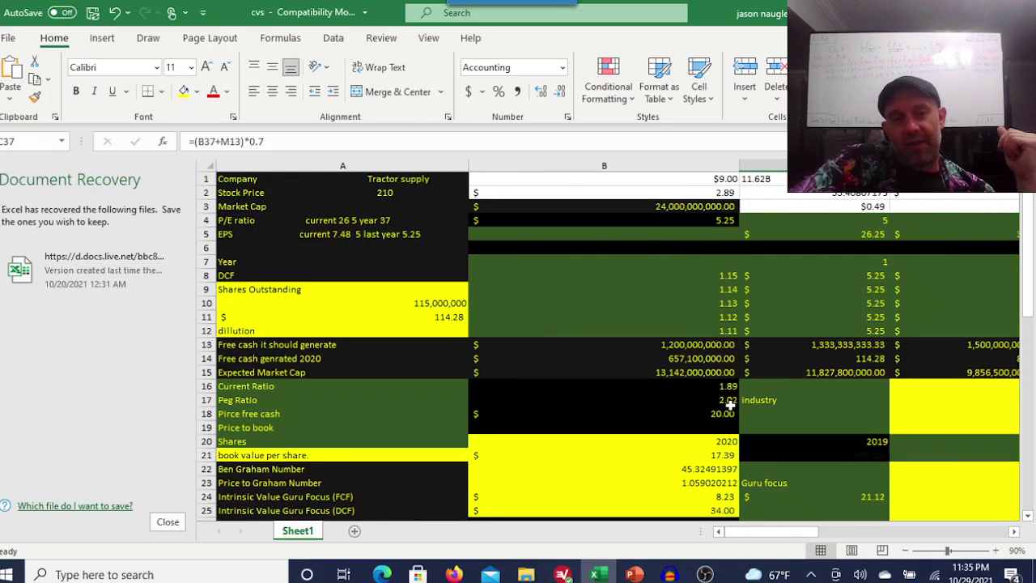
# - Review the market cap in B3, the EPS in B4 and the 7.48 vs 5.25 EPS note
pyautogui.click(722, 209)
pyautogui.click(725, 222)
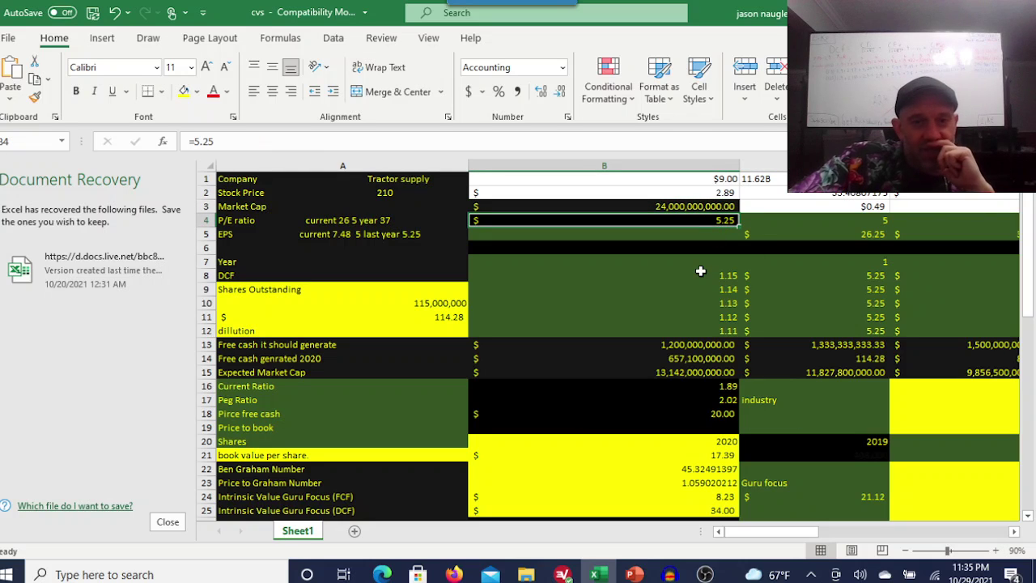
pyautogui.click(344, 235)
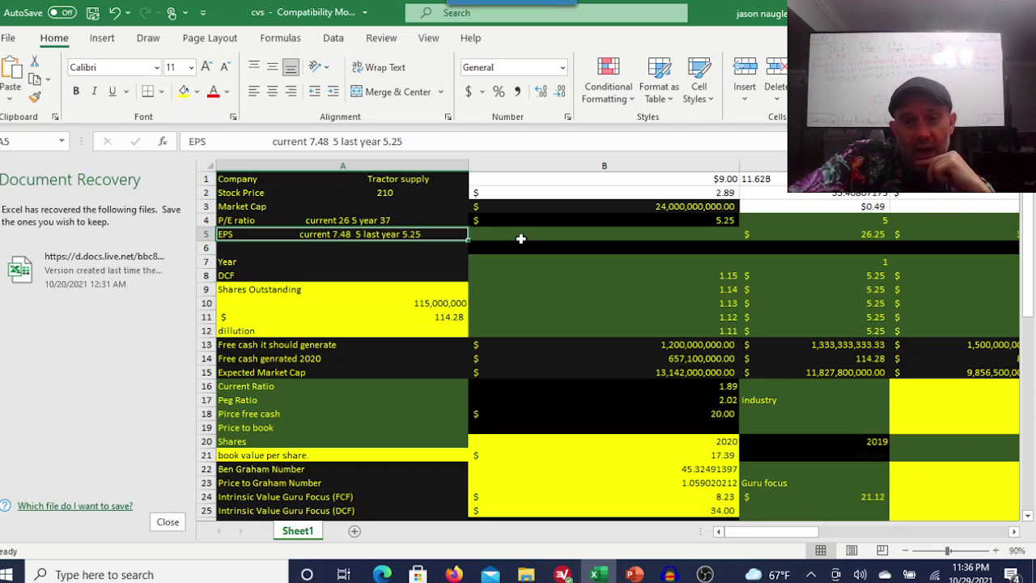
# - Change the first DCF growth factor in B8 from 1.15 to 1.24
pyautogui.doubleClick(727, 277)
pyautogui.press('BackSpace')
pyautogui.press('BackSpace')
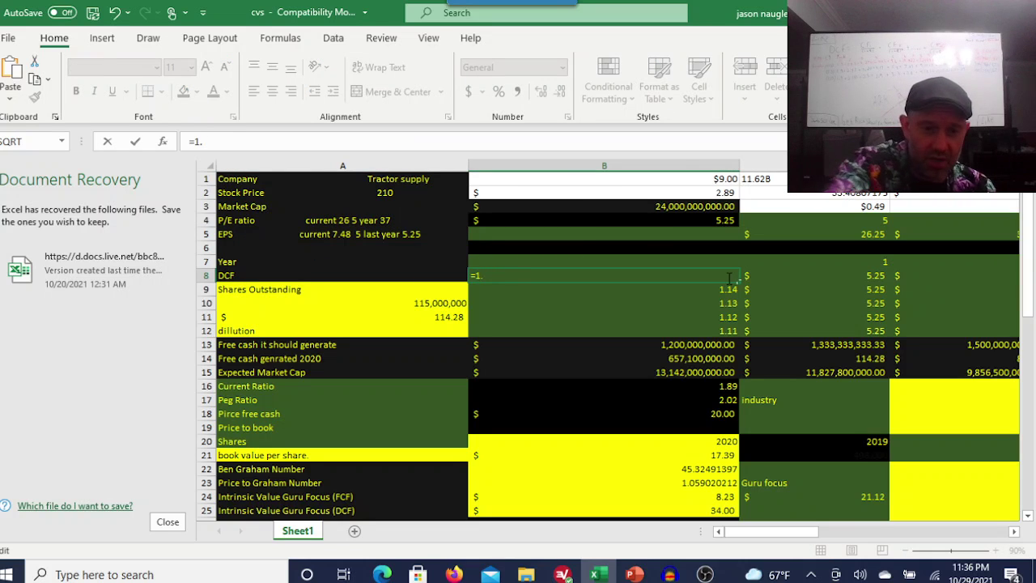
pyautogui.write('24')
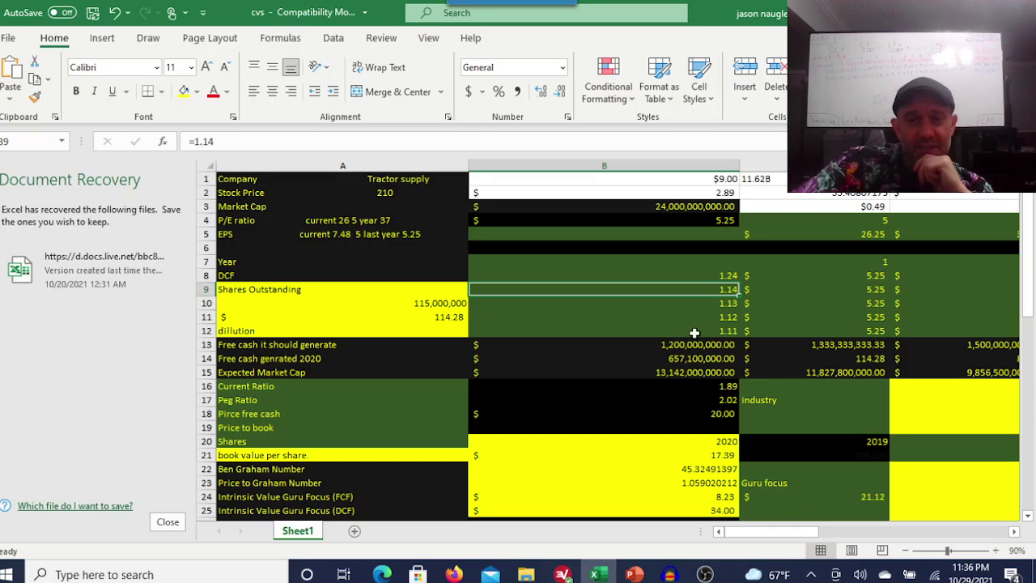
pyautogui.click(722, 329)
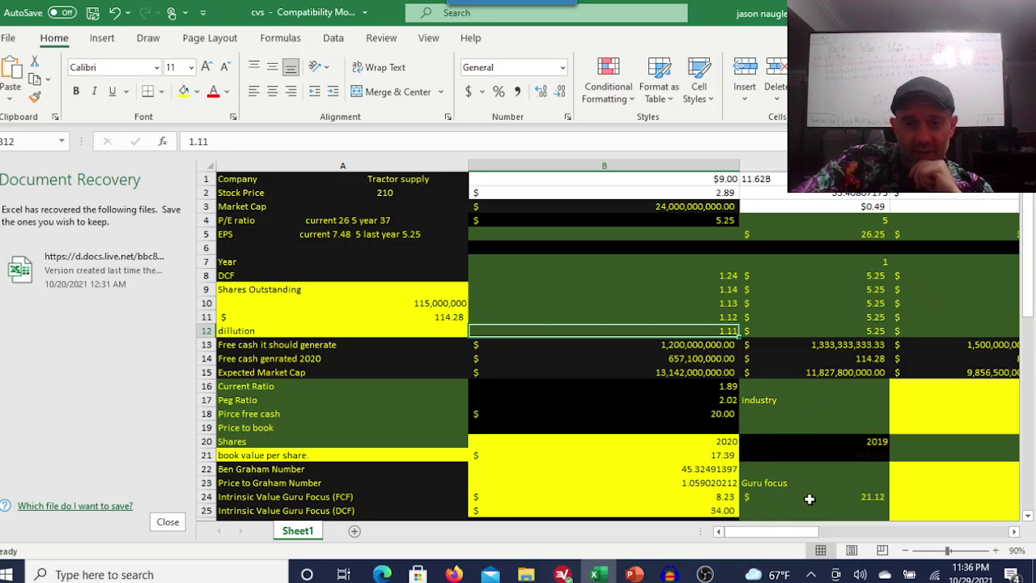
pyautogui.moveTo(809, 532); pyautogui.dragTo(783, 526)
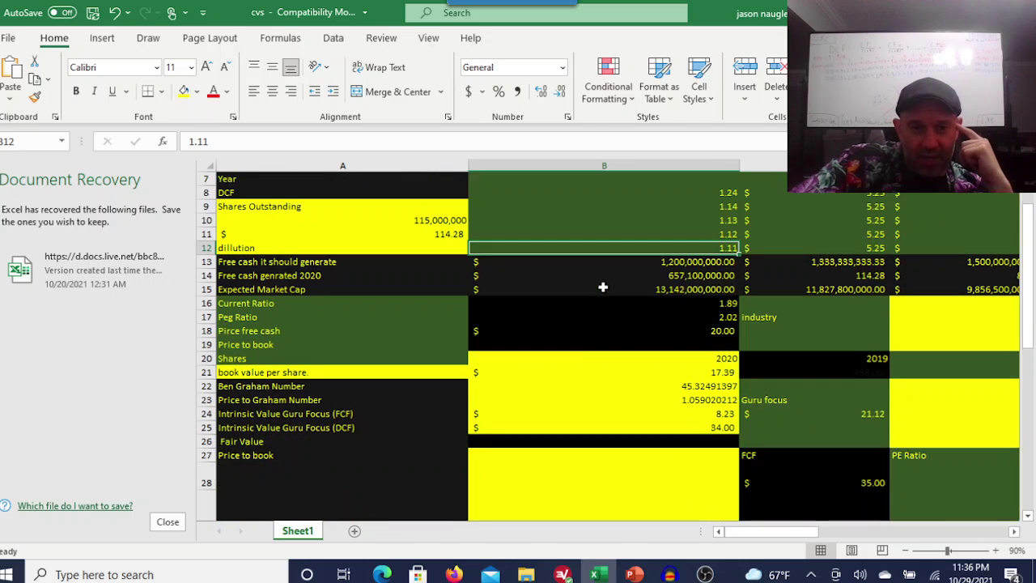
pyautogui.scroll(-2, 603, 287)
pyautogui.scroll(2, 603, 286)
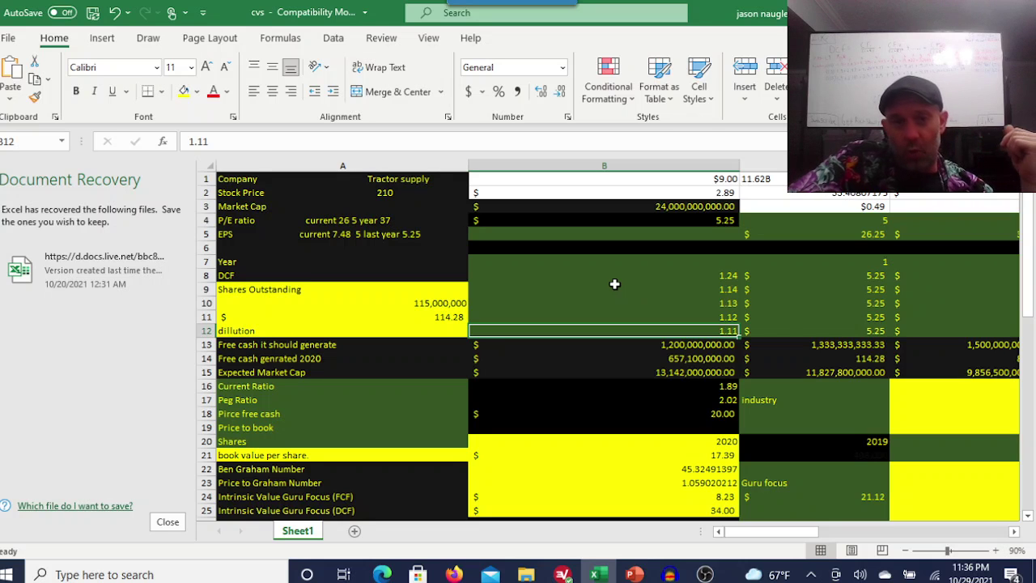
# - Confirm the 1.24 growth factor in B8 and switch to the OBS Studio window
pyautogui.doubleClick(731, 278)
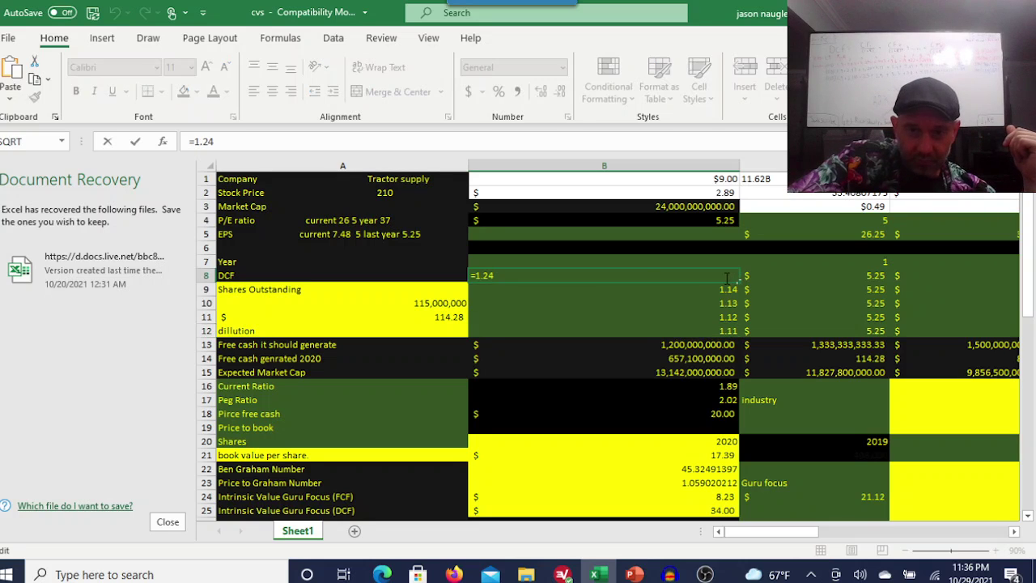
pyautogui.click(646, 291)
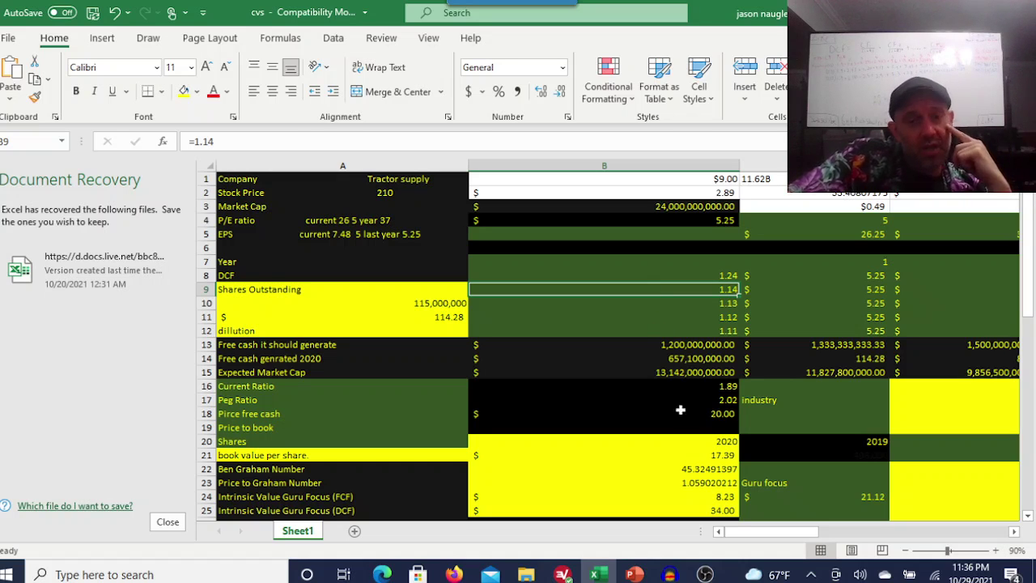
pyautogui.click(705, 575)
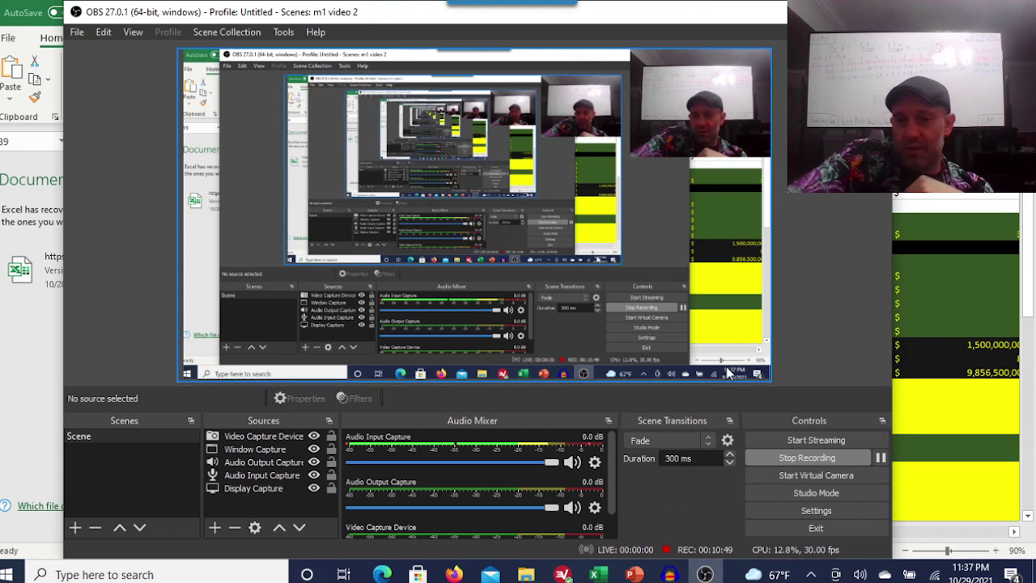